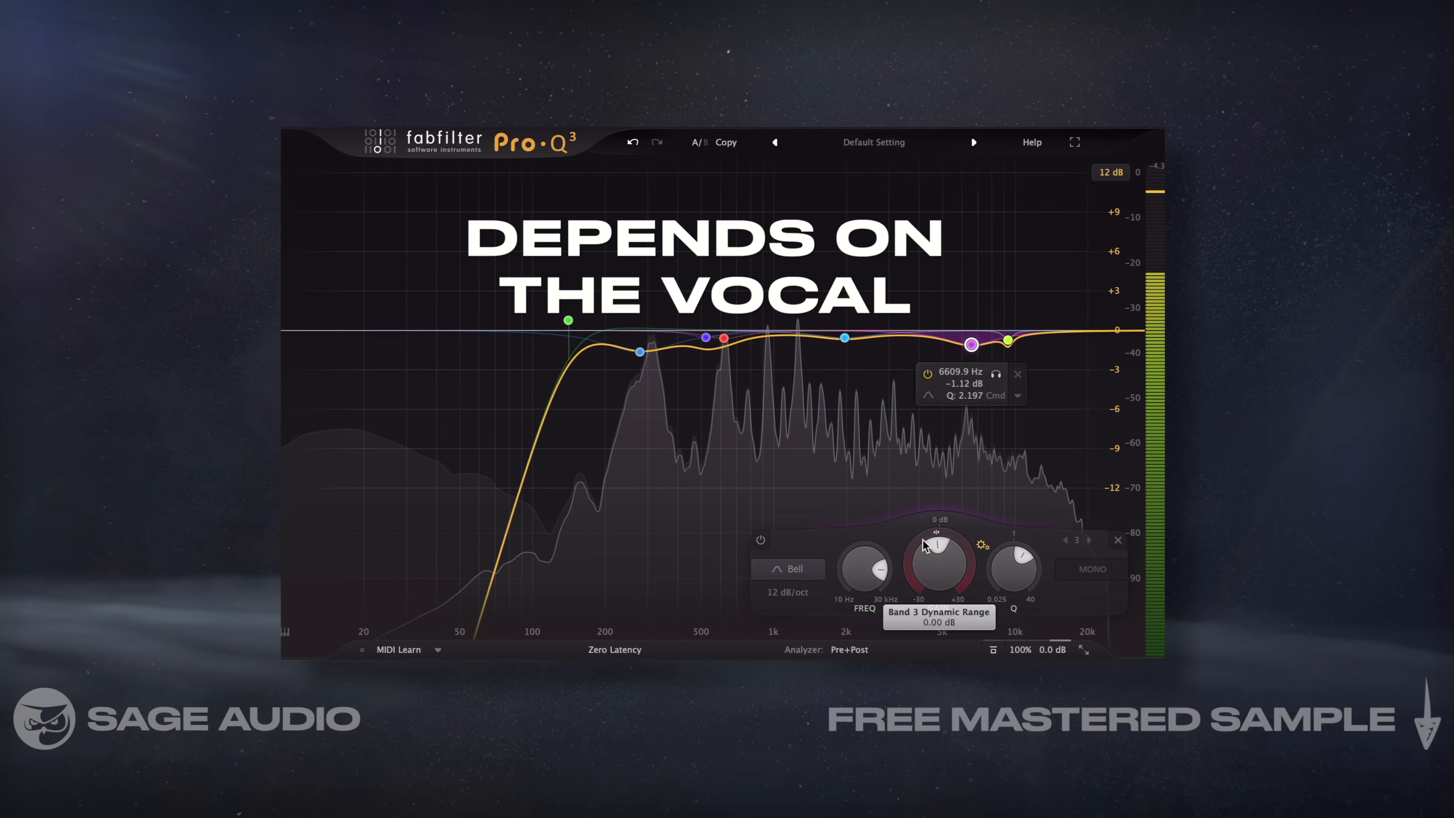
Adjust the dynamic range of the bell band near 6.6 kHz on the vocal equalizer.
left_click_drag(939, 545, 938, 550)
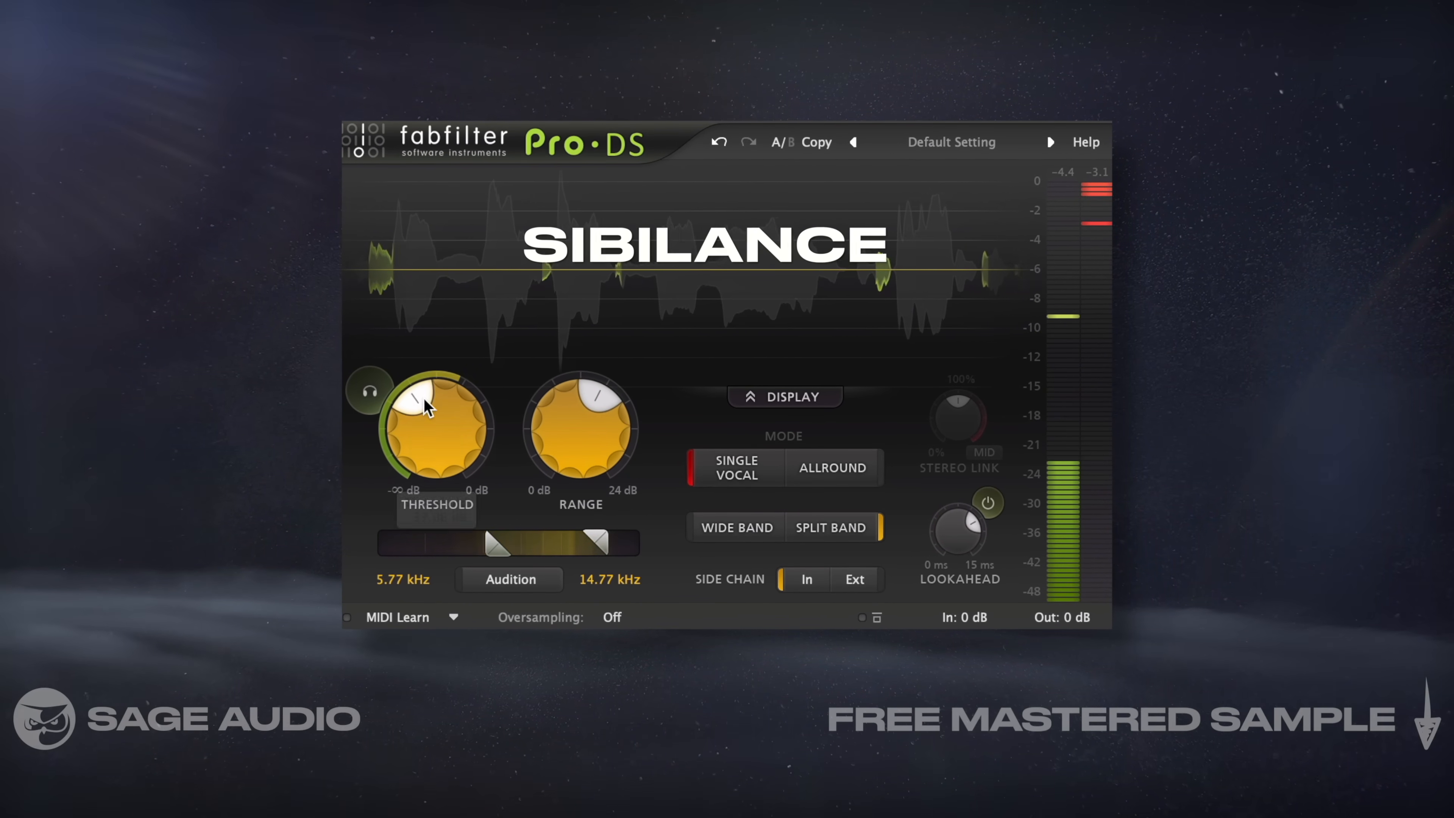
Lower the de-esser's threshold slightly and set its detection band to 5.305 kHz–13.95 kHz.
left_click_drag(427, 408, 418, 411)
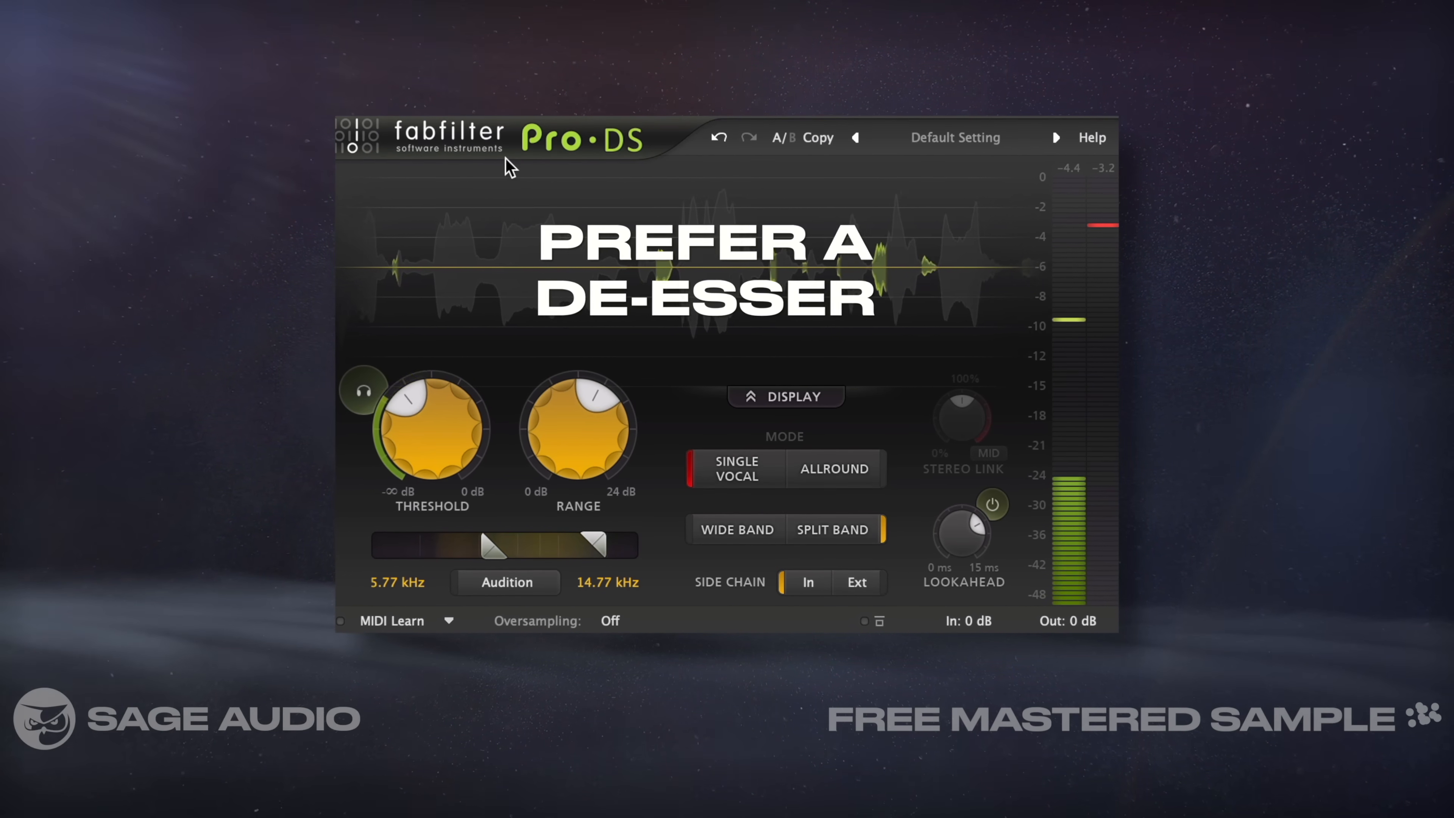
left_click_drag(493, 556, 476, 553)
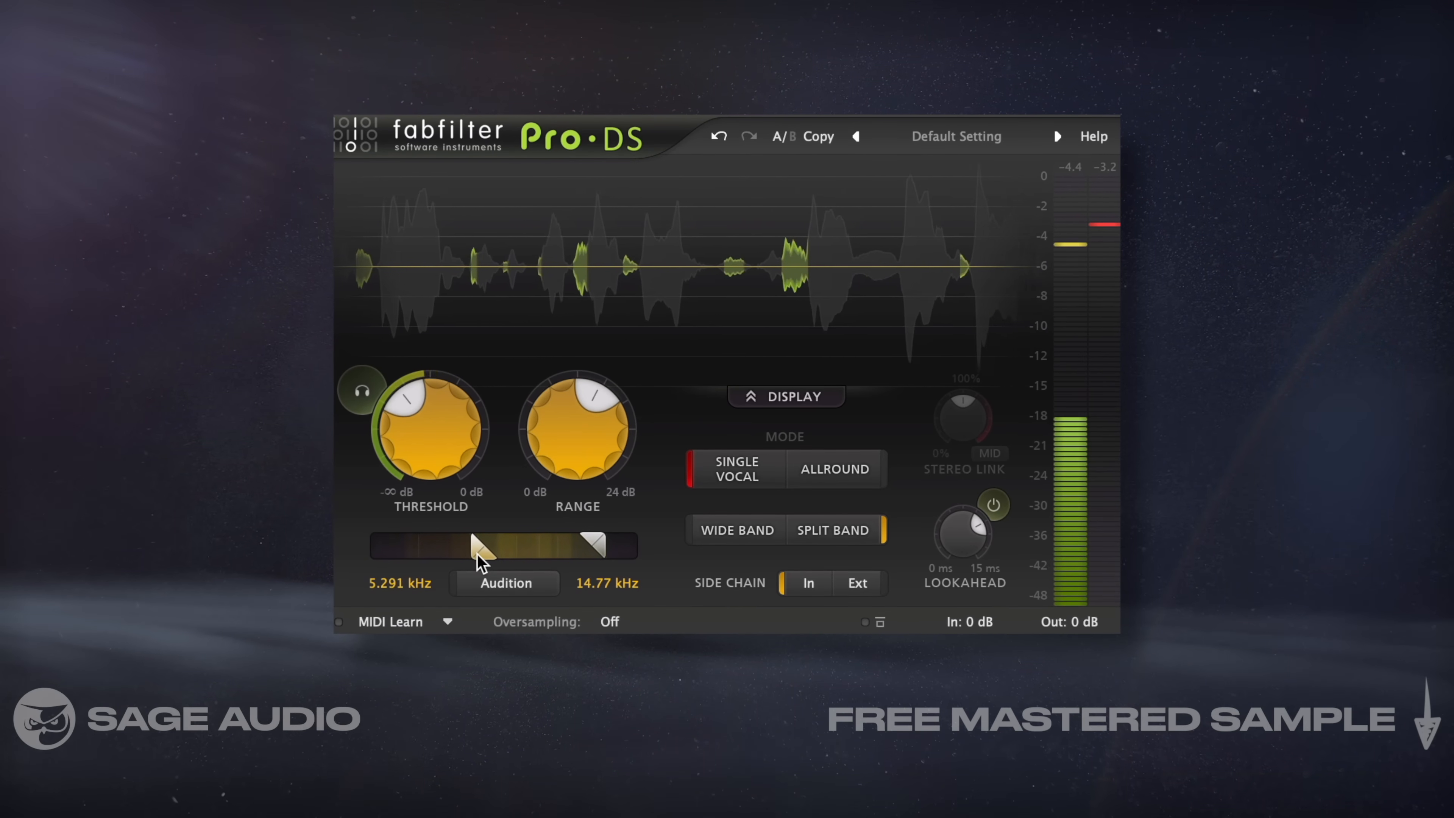
left_click_drag(594, 544, 587, 544)
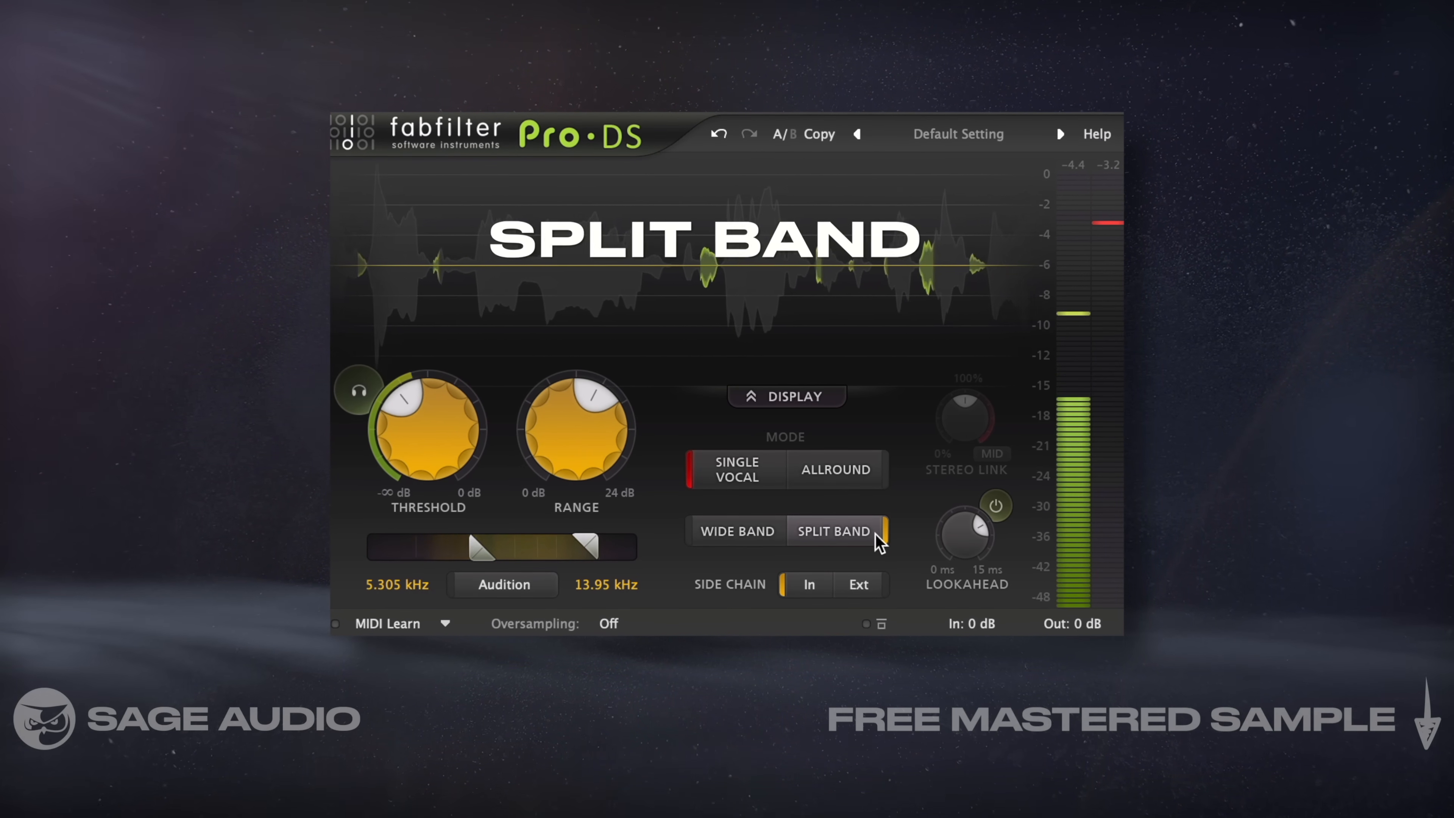
Adjust the de-esser's reduction range and switch the bypassed plug-in back on.
mouse_move(437, 408)
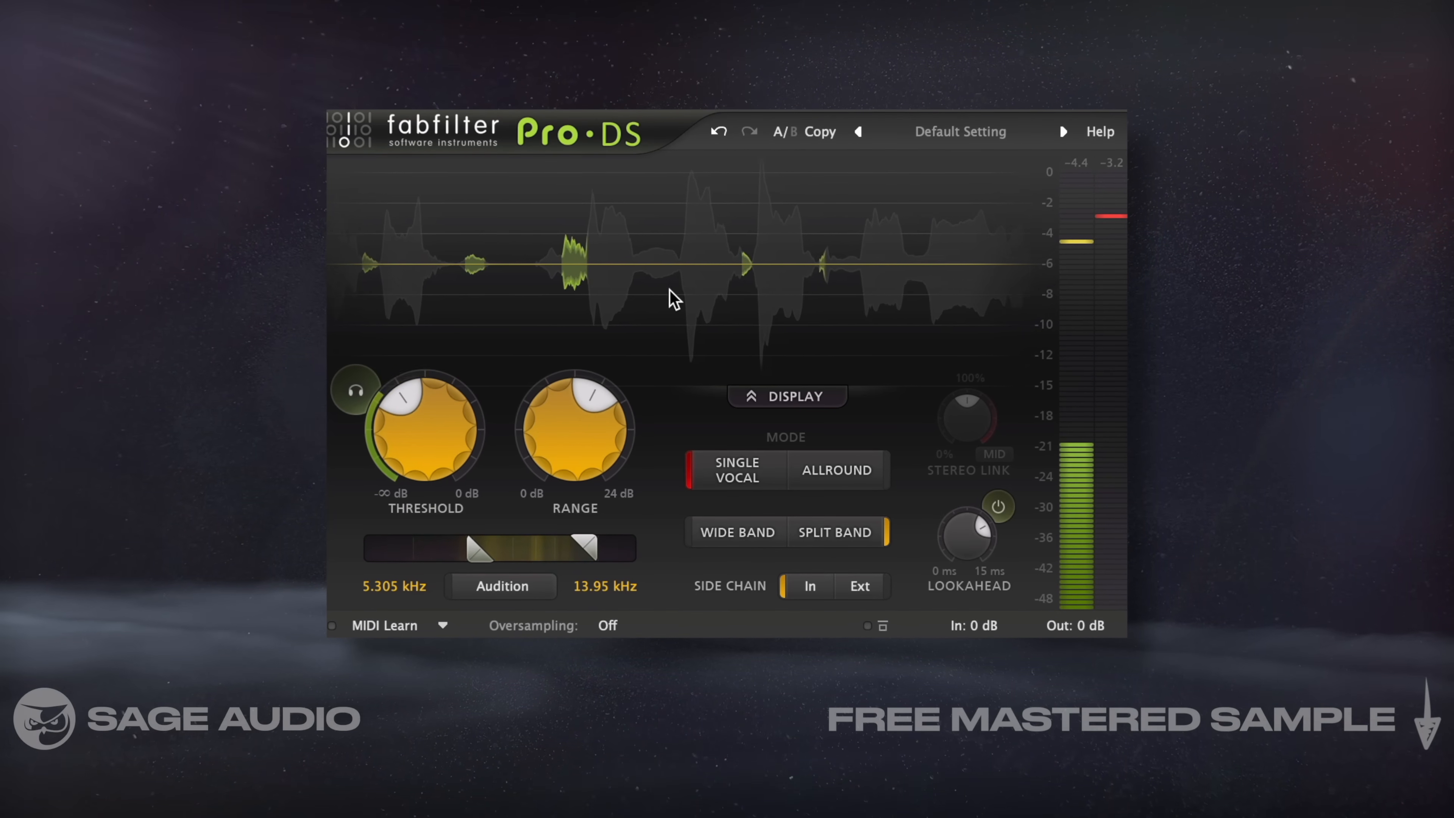
mouse_move(555, 435)
left_click_drag(548, 452, 540, 486)
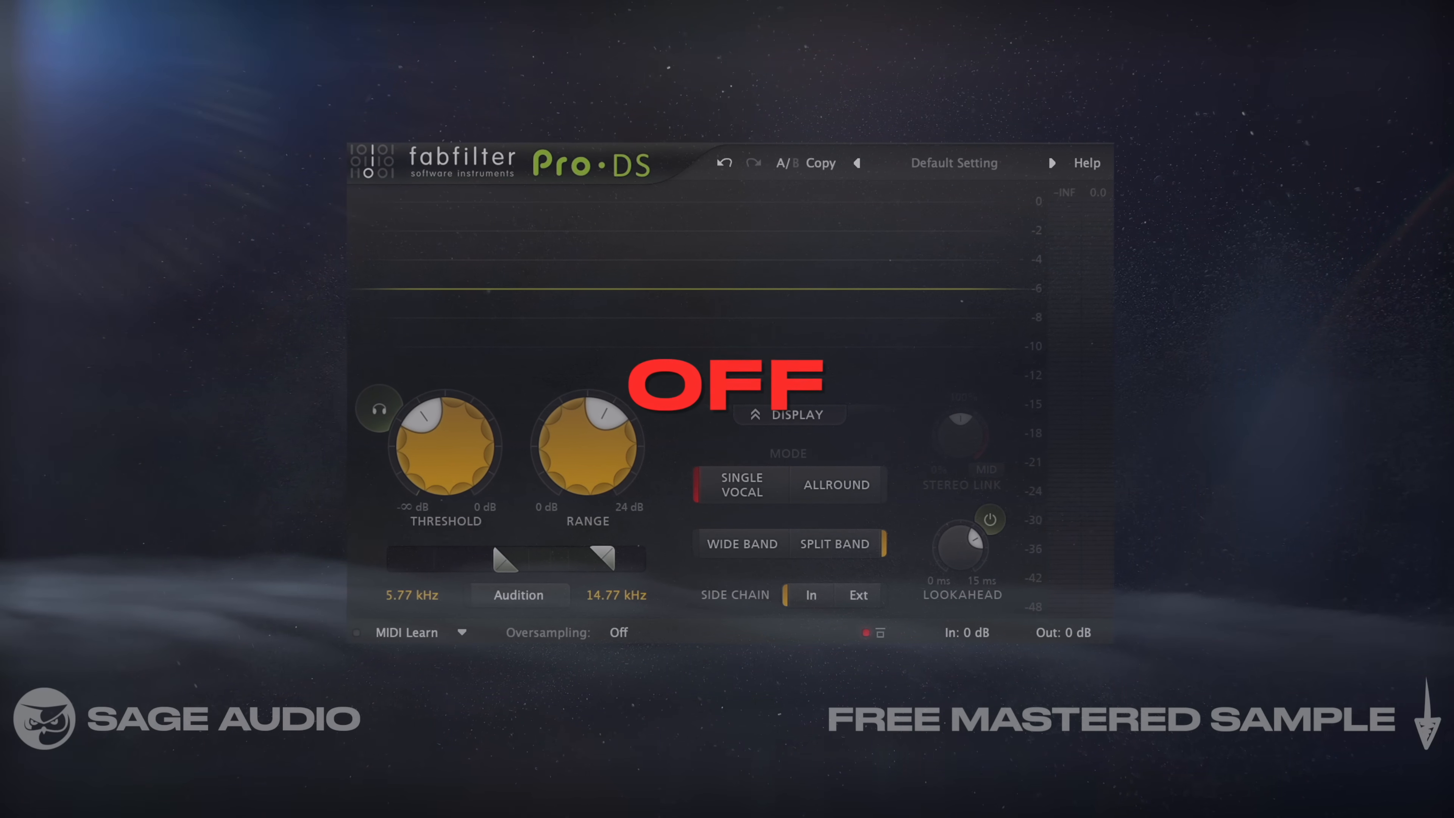
left_click(879, 635)
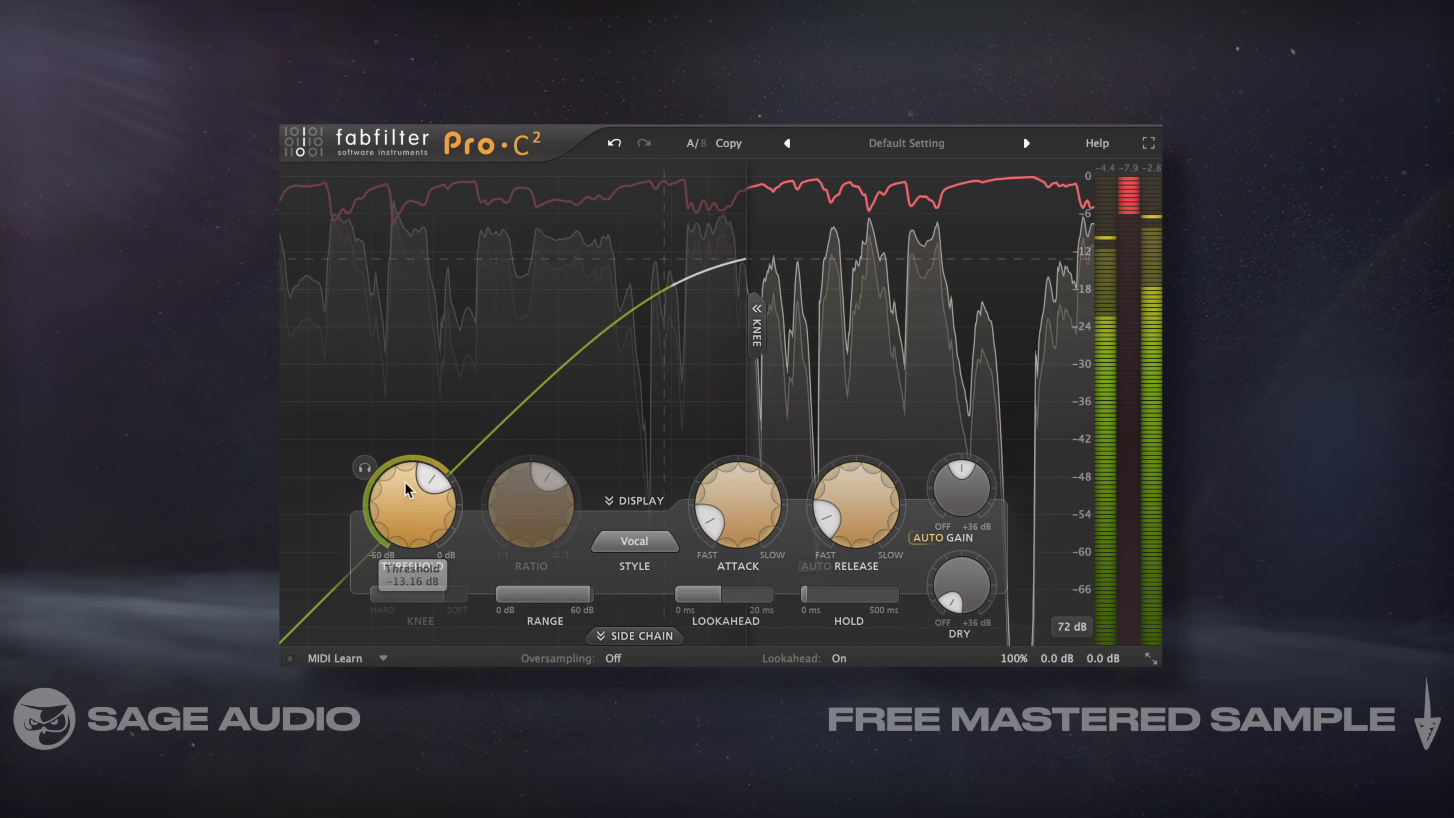
Lower the threshold of the Vocal-style compressor slightly.
left_click_drag(405, 488, 391, 503)
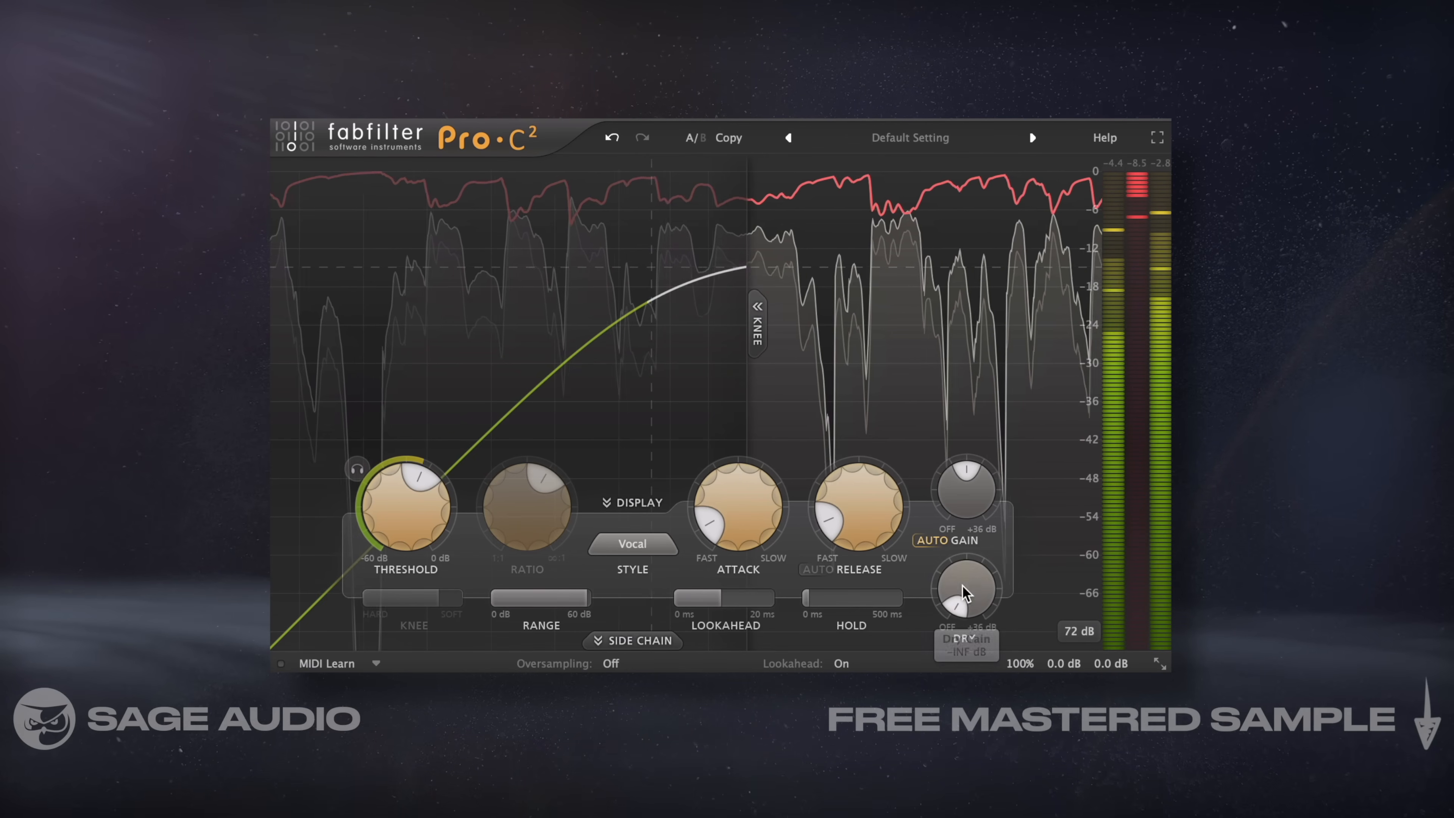
mouse_move(783, 535)
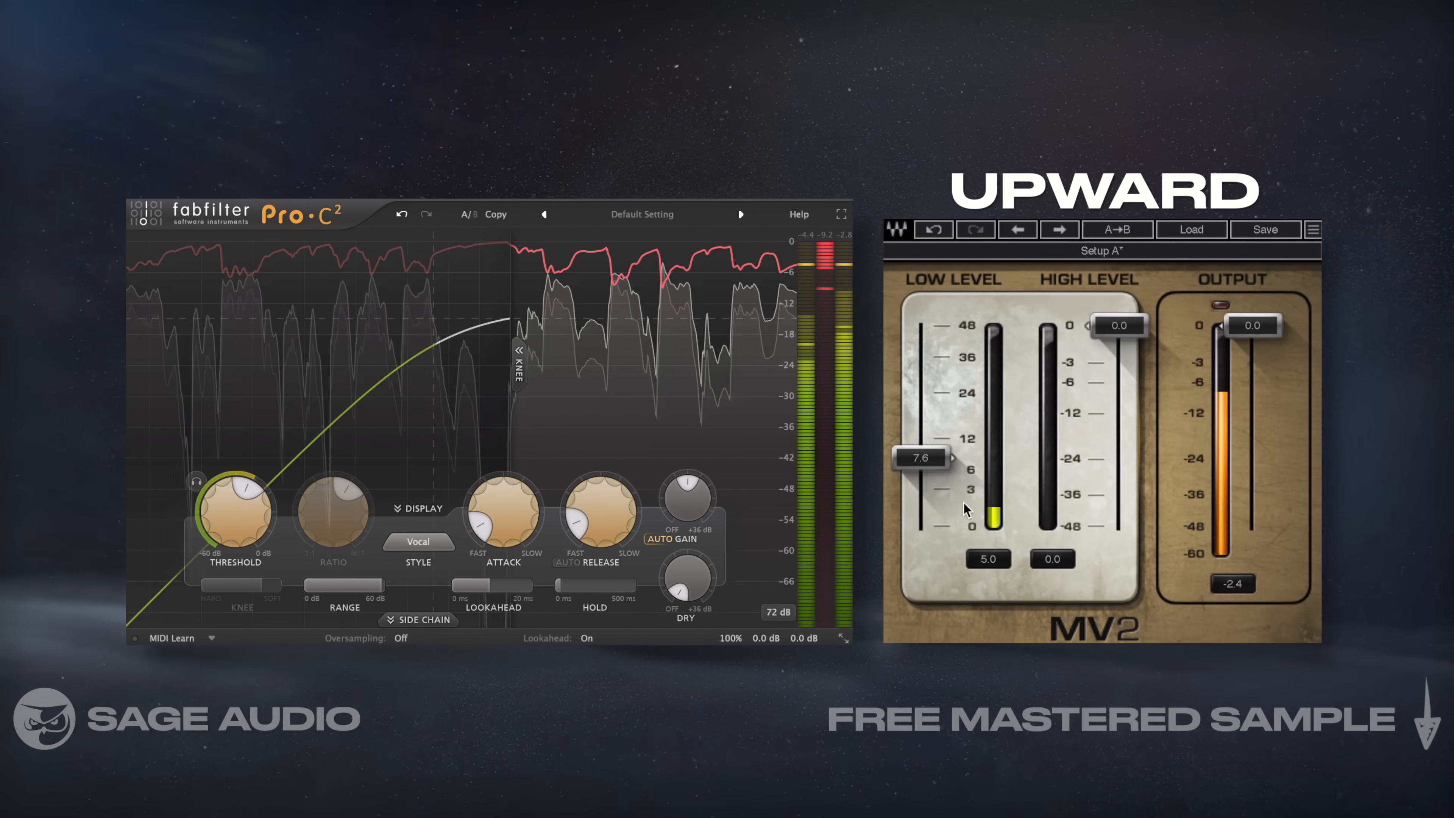
Raise the MV2 low level to 8.0 for upward compression of the vocal.
left_click_drag(923, 460, 923, 457)
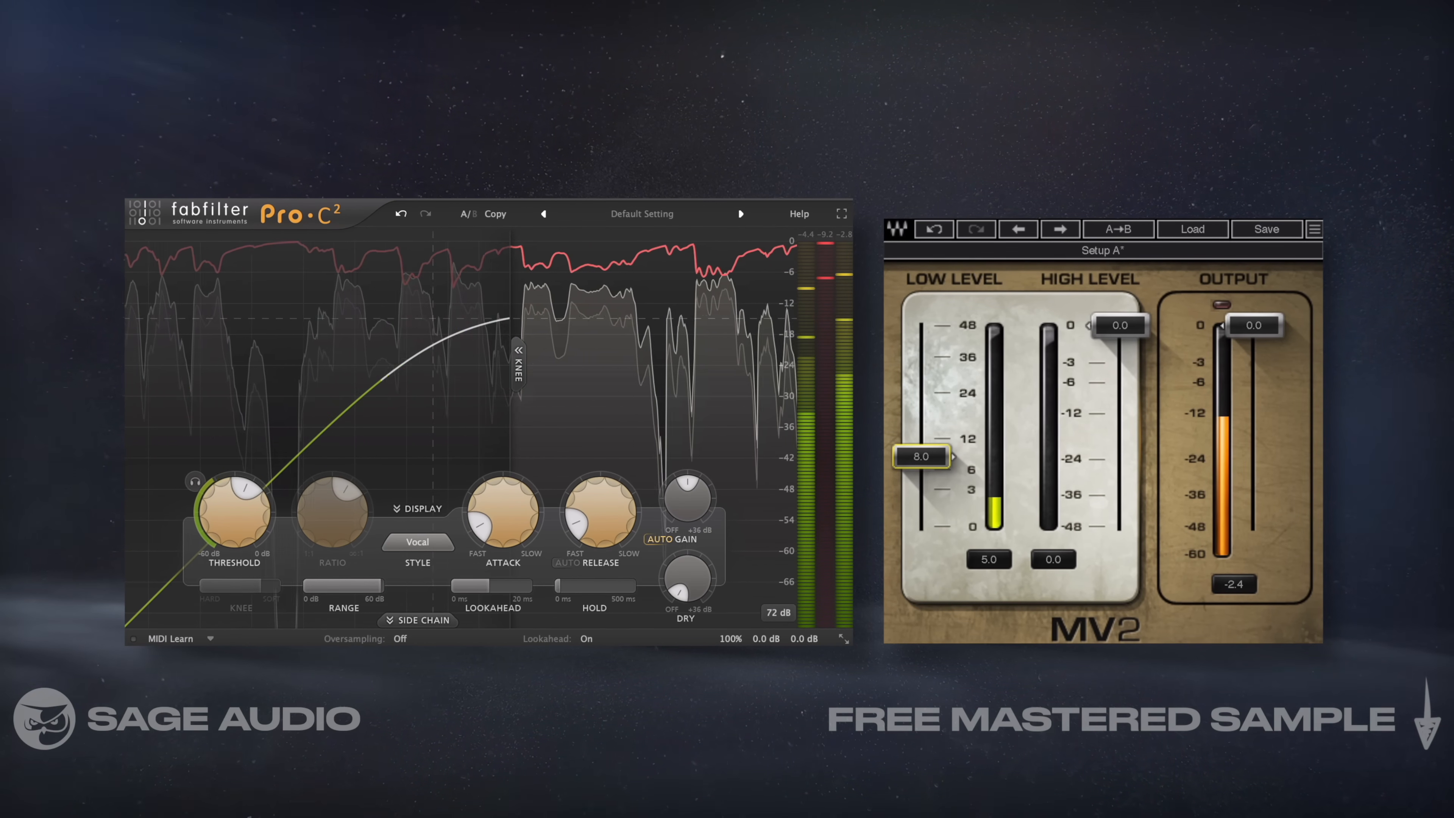
left_click(985, 563)
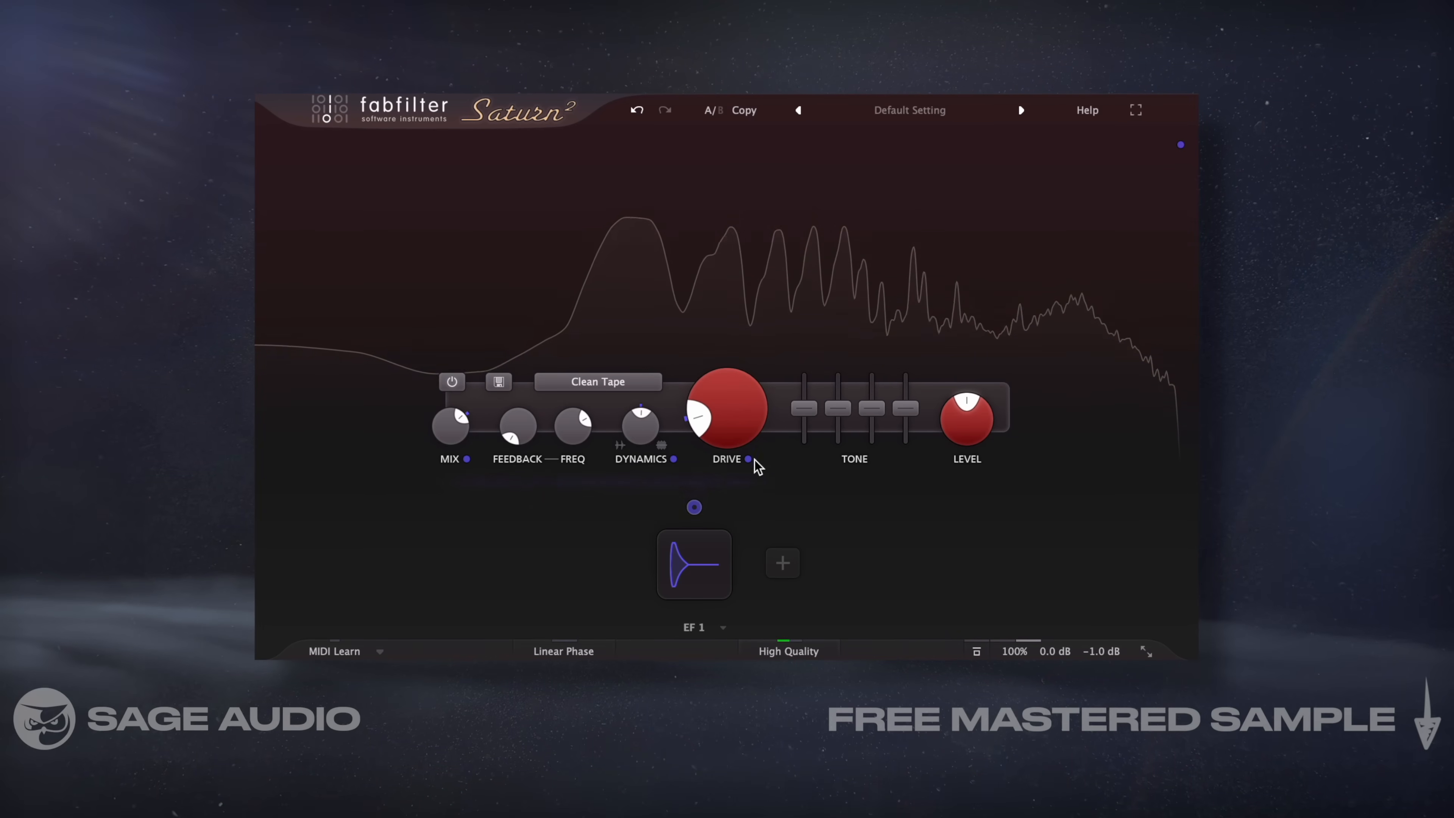
mouse_move(697, 417)
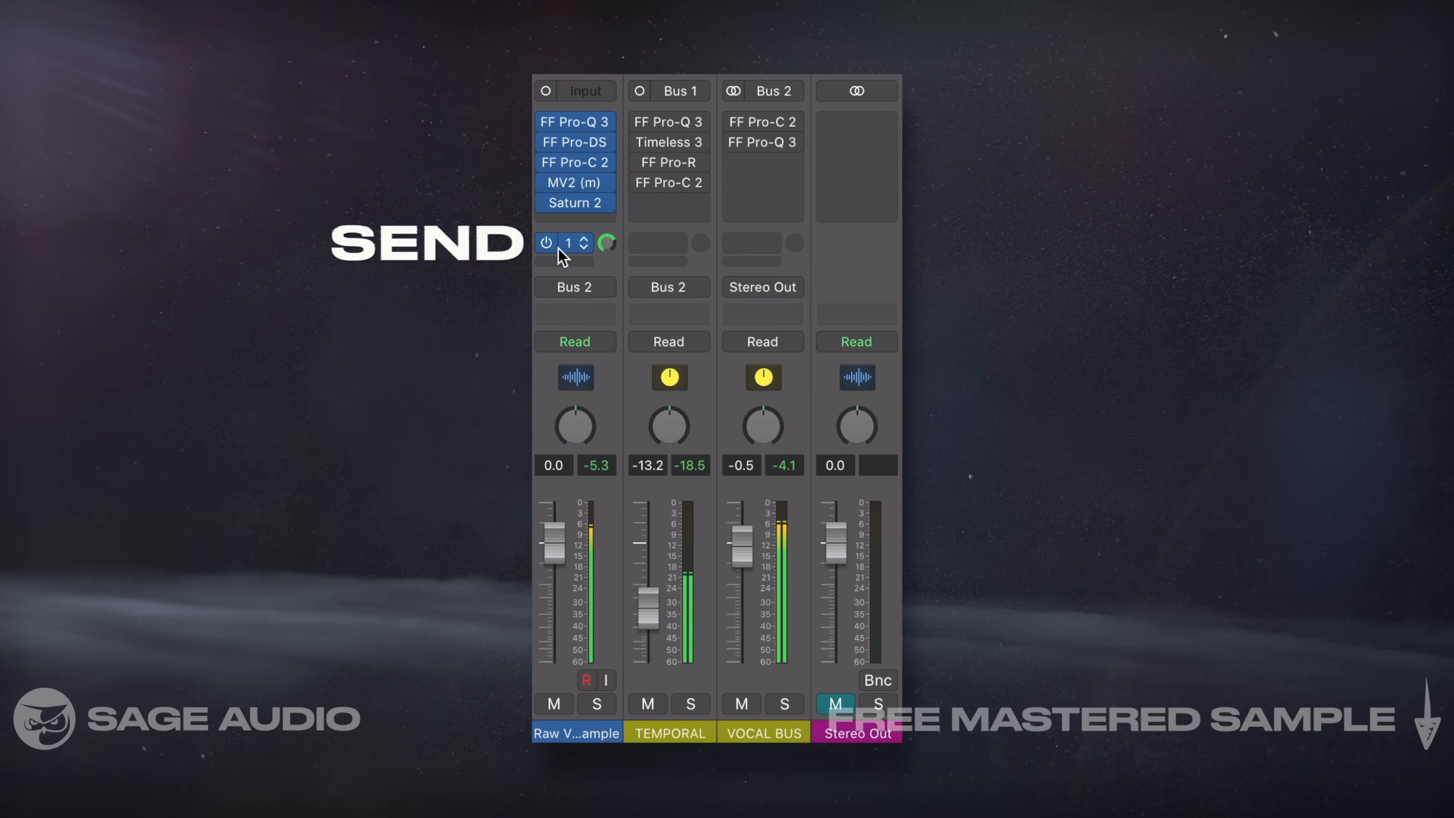
Examine how the raw vocal, TEMPORAL and VOCAL BUS channels are routed through Bus 1 and Bus 2.
left_click(700, 390)
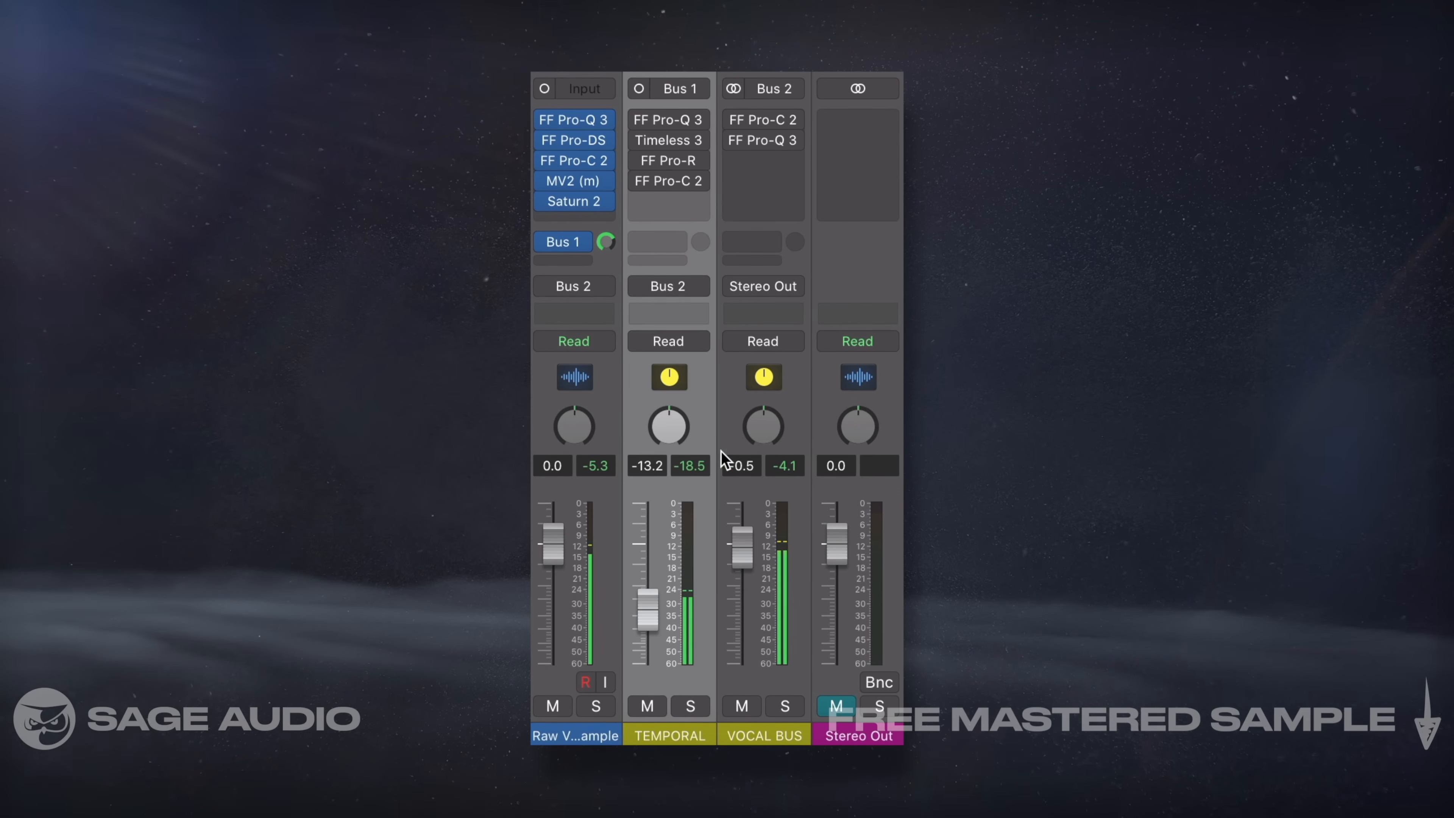
left_click(603, 425)
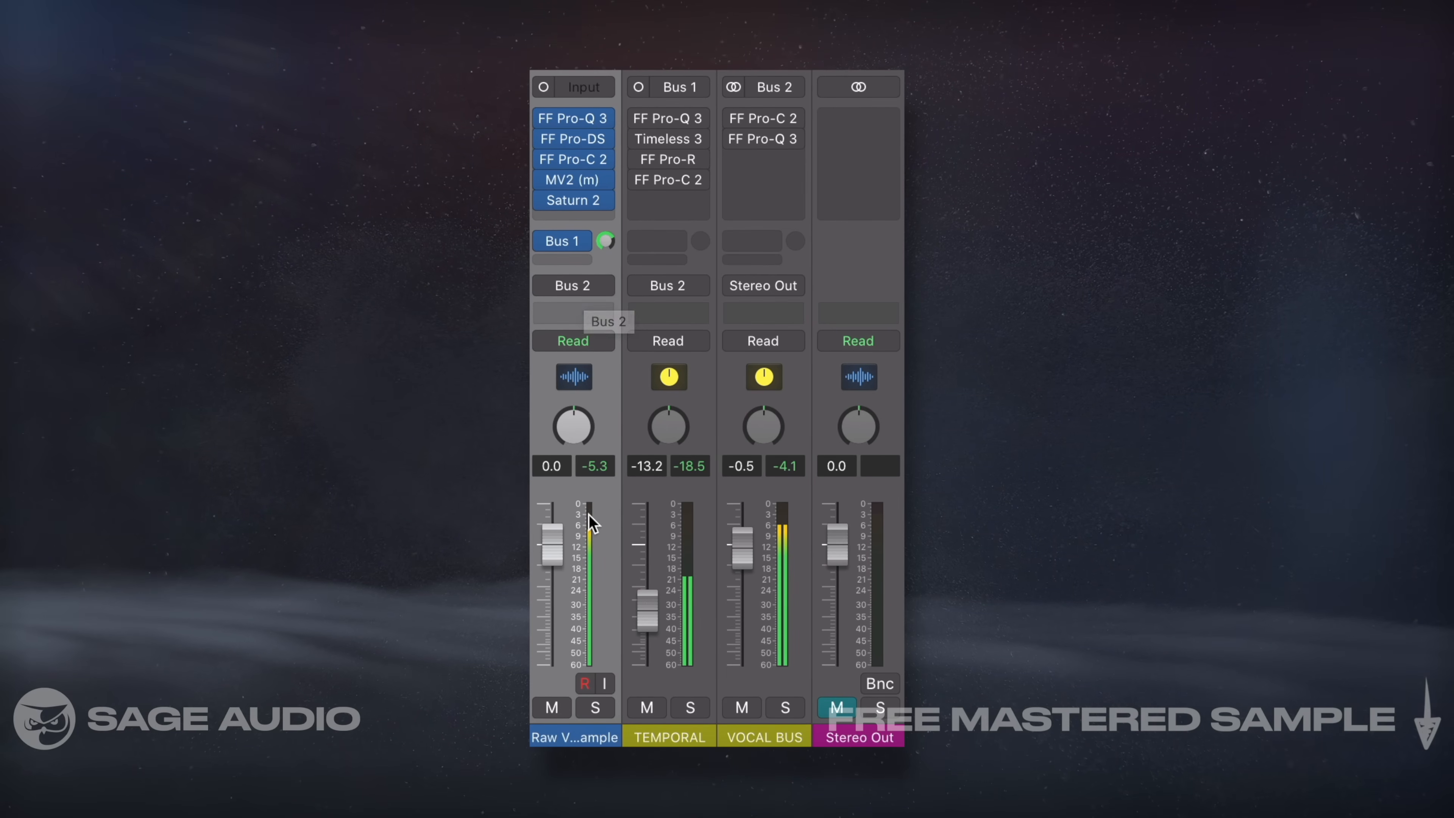
left_click(796, 452)
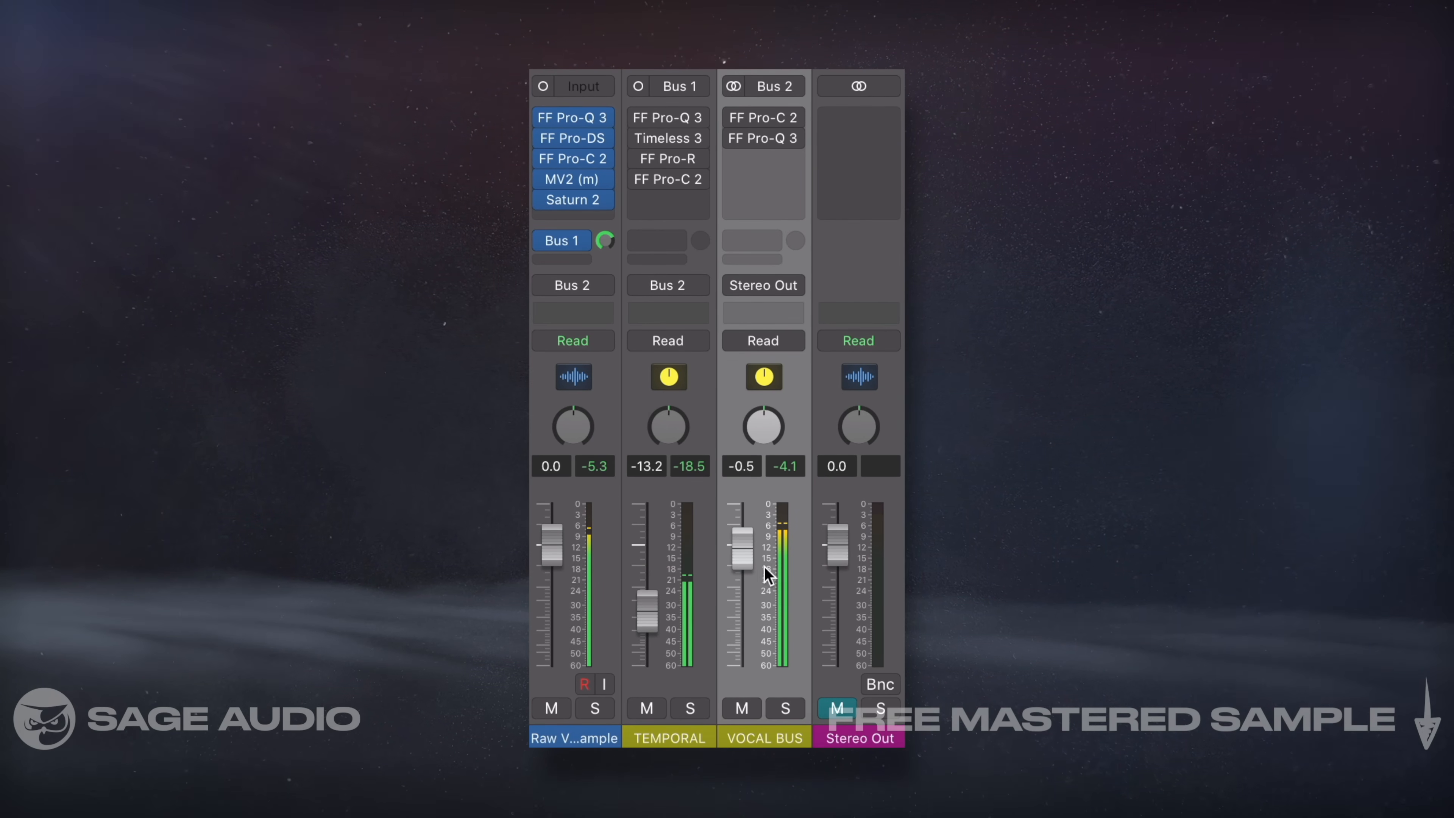
left_click(695, 410)
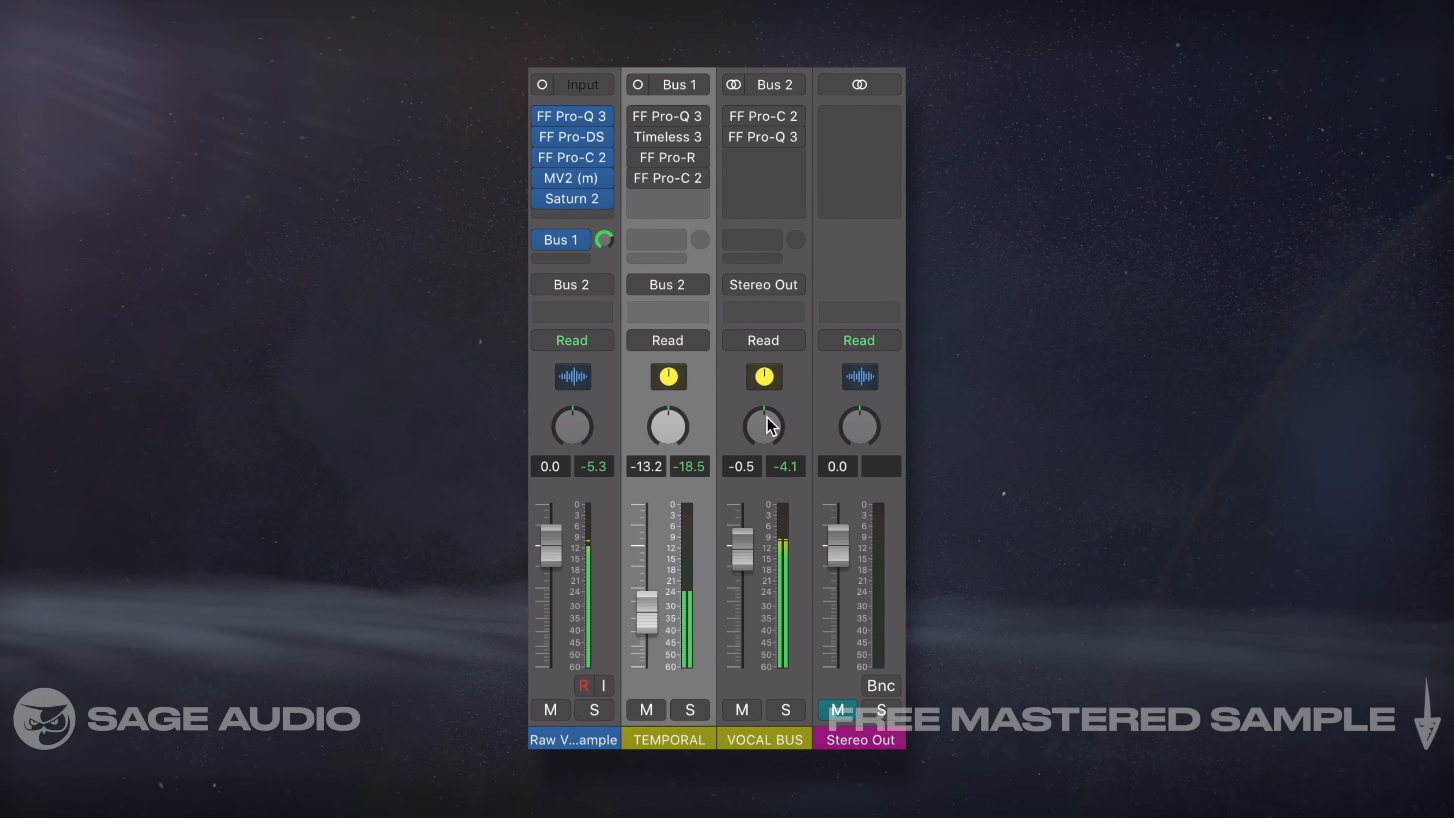
left_click(788, 416)
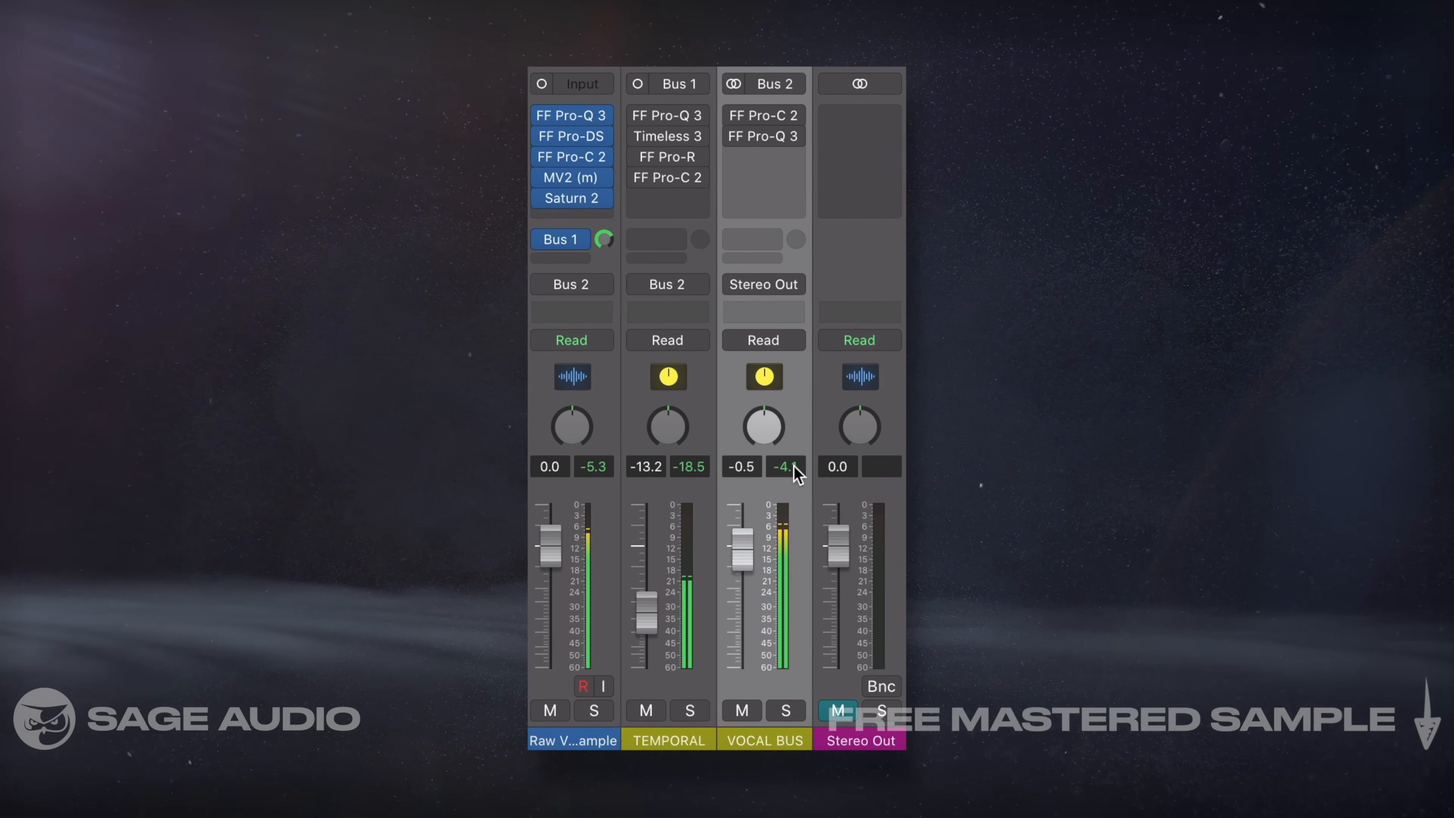
left_click(608, 382)
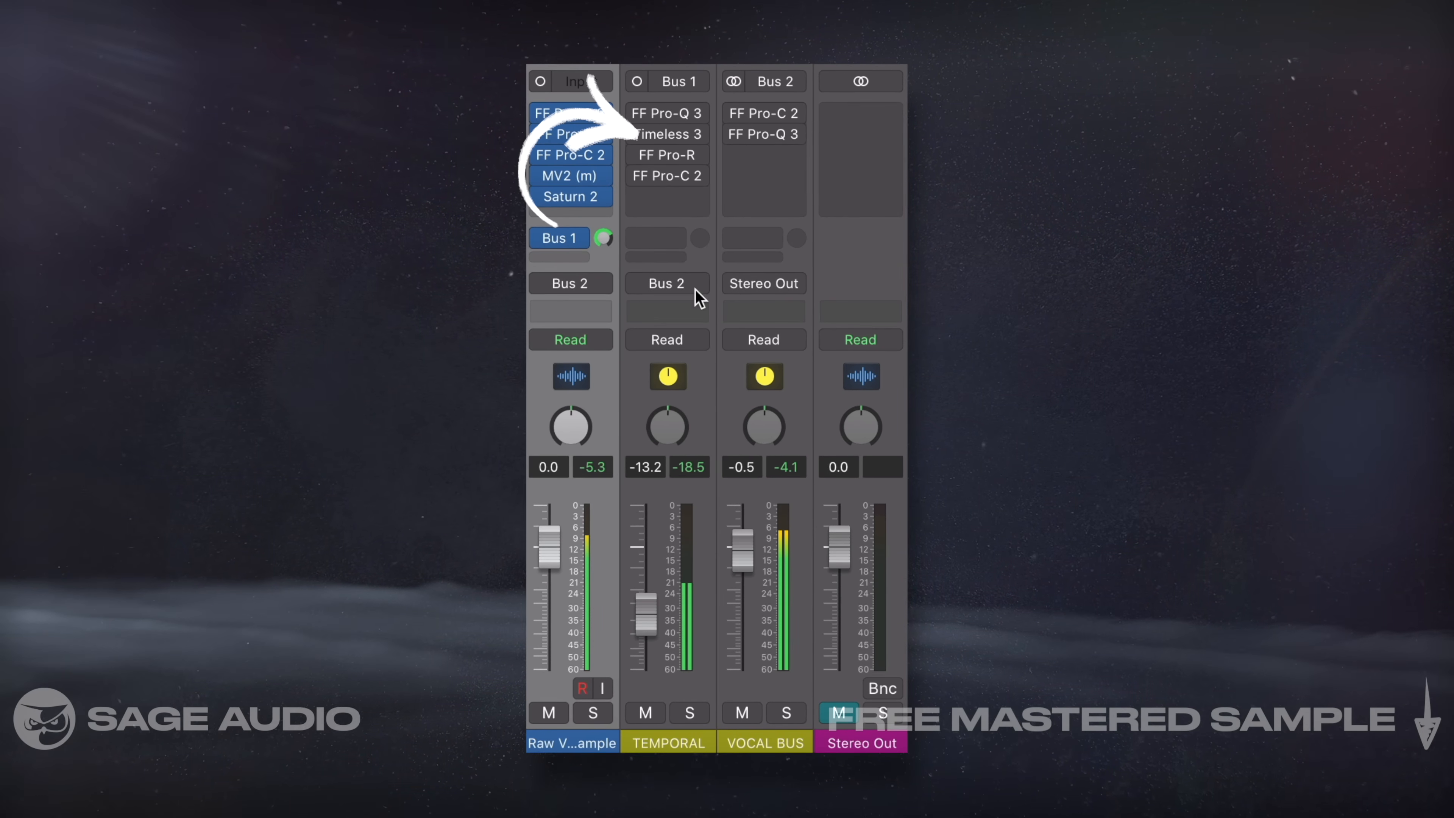
left_click(698, 382)
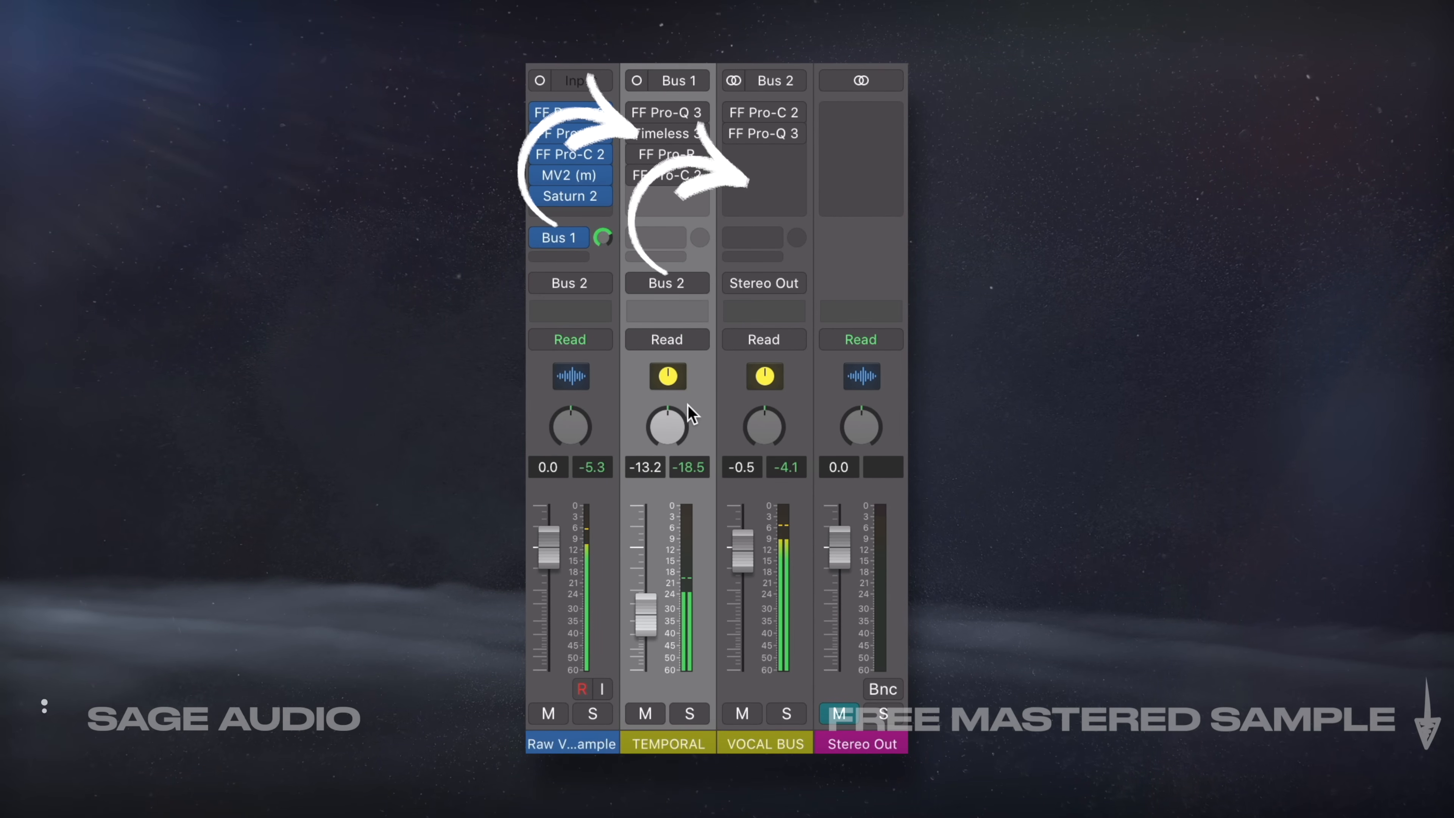
left_click(782, 360)
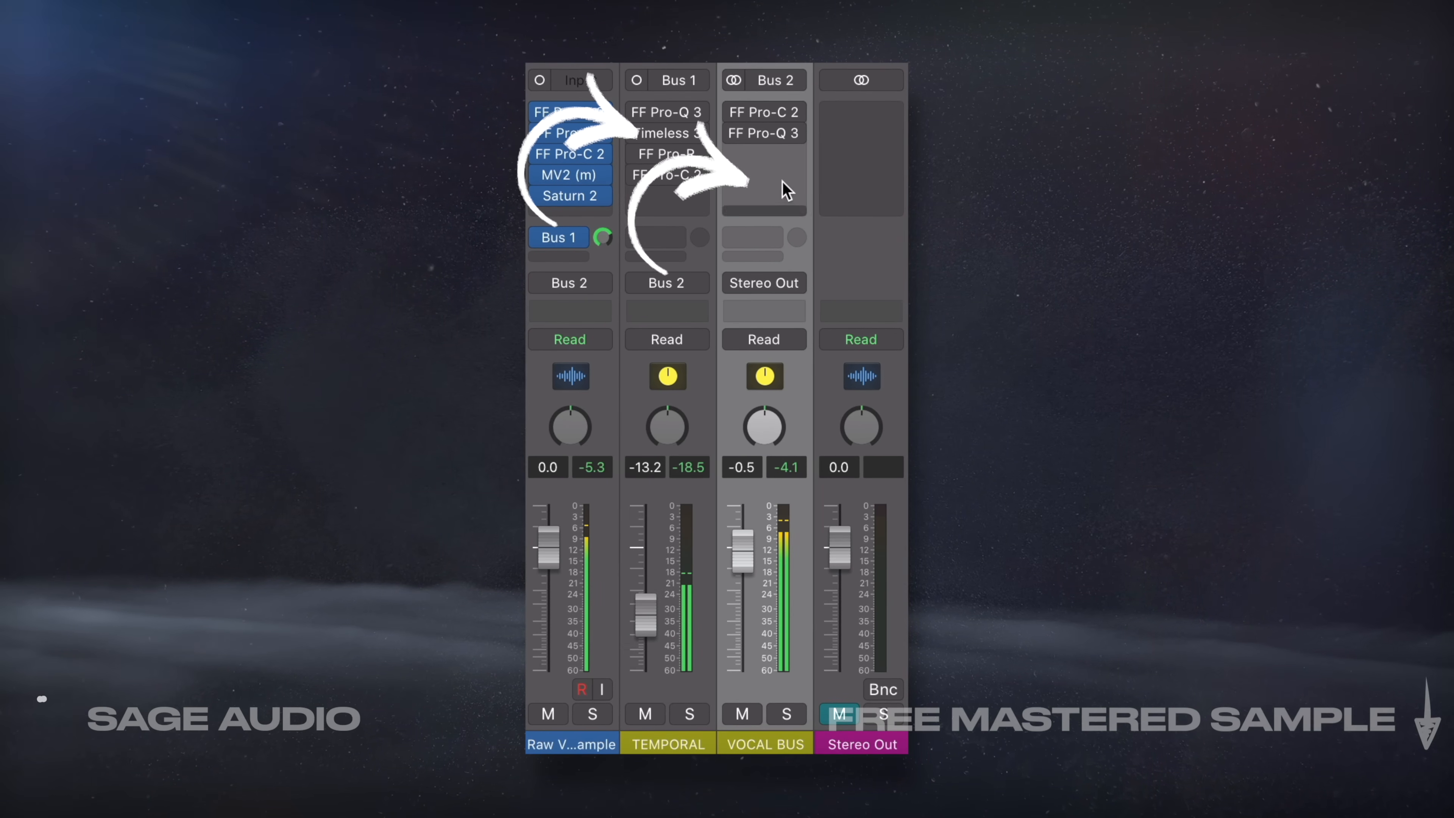
left_click(599, 413)
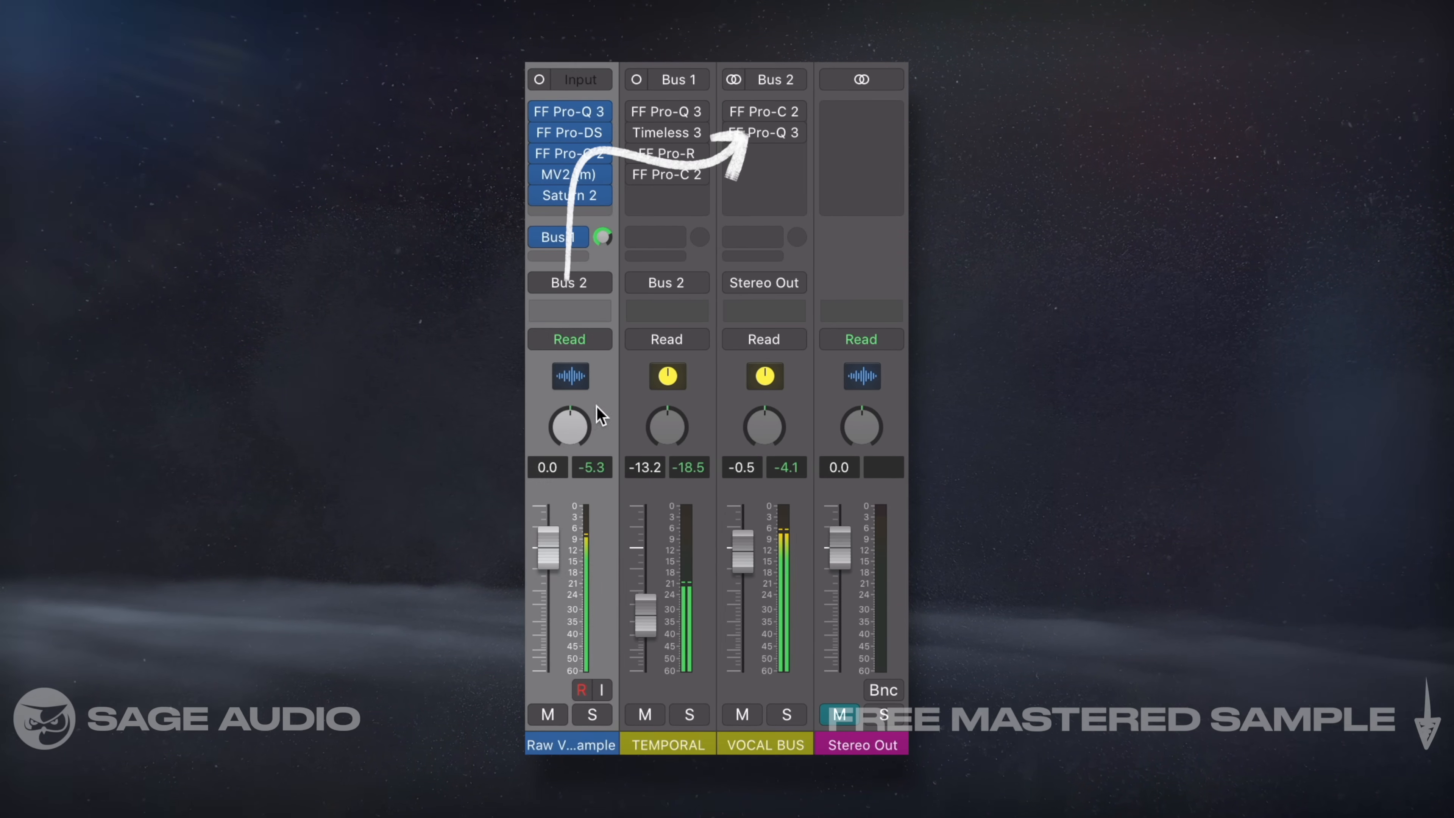
left_click(771, 390)
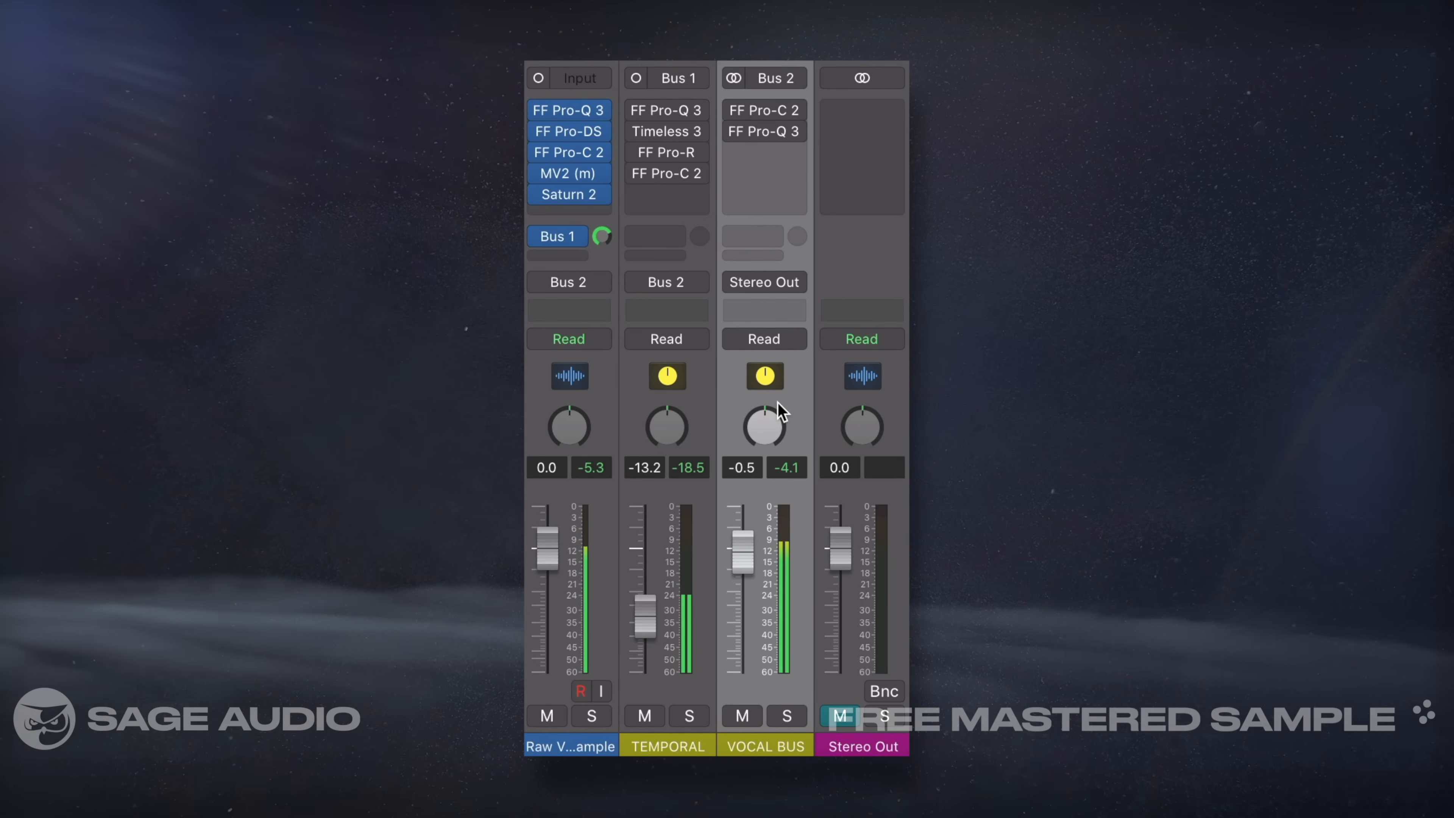
left_click(608, 393)
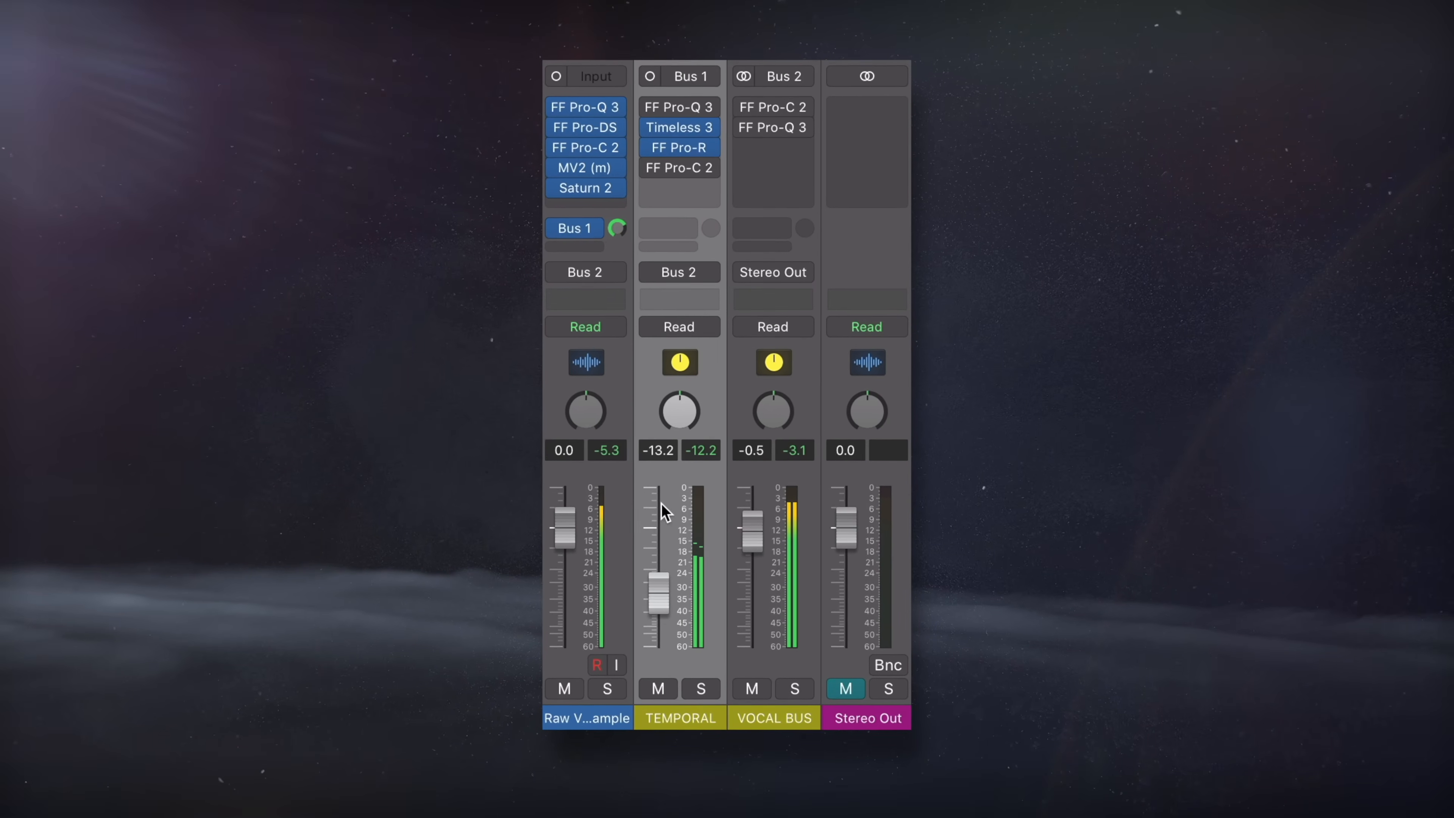
Raise the TEMPORAL fader to -11.2 and enable that channel's FF Pro-Q 3 and FF Pro-C 2 inserts.
mouse_move(674, 114)
left_mouse_down()
mouse_move(681, 133)
mouse_move(687, 122)
left_mouse_up()
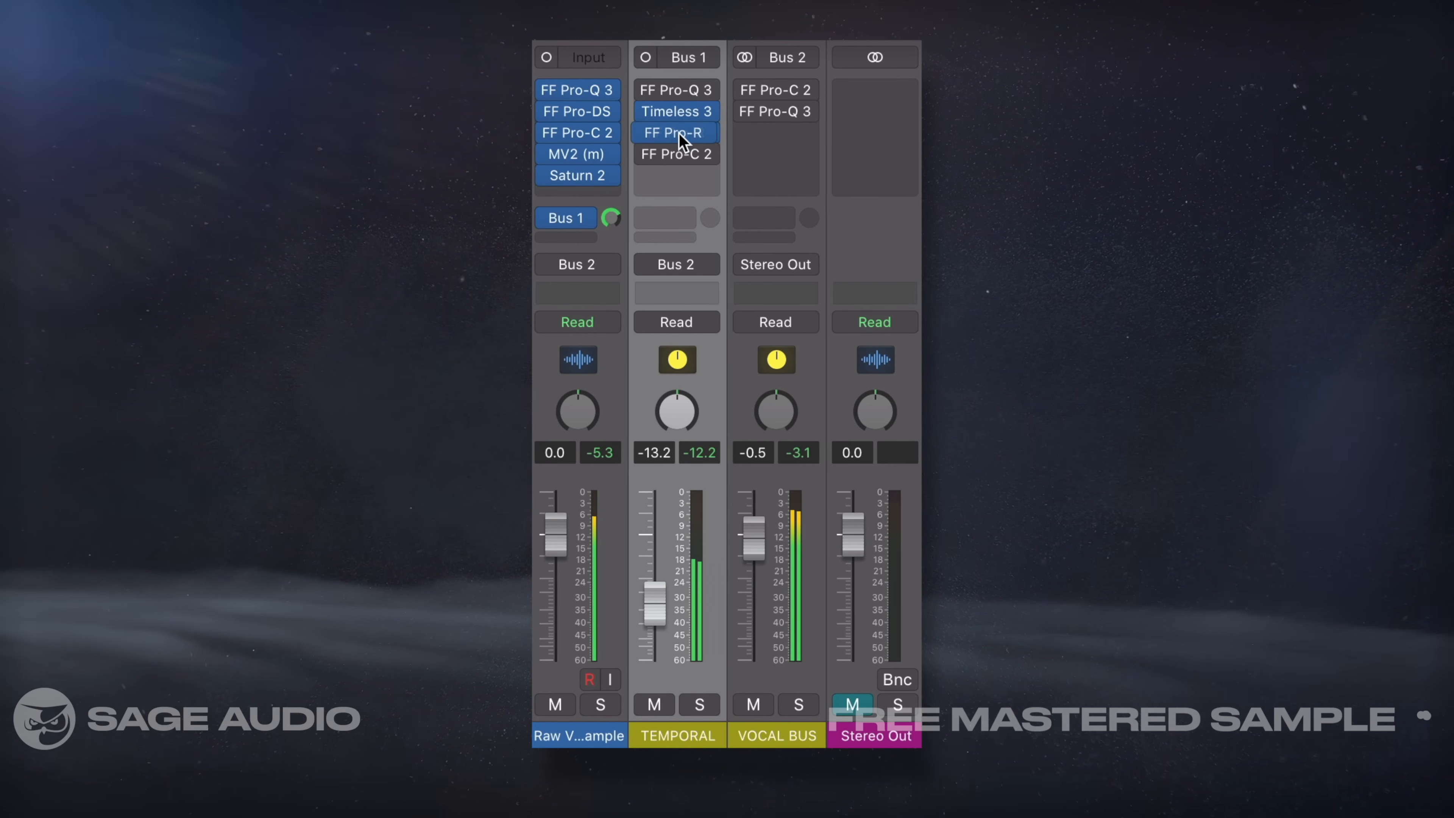
left_click_drag(686, 131, 683, 131)
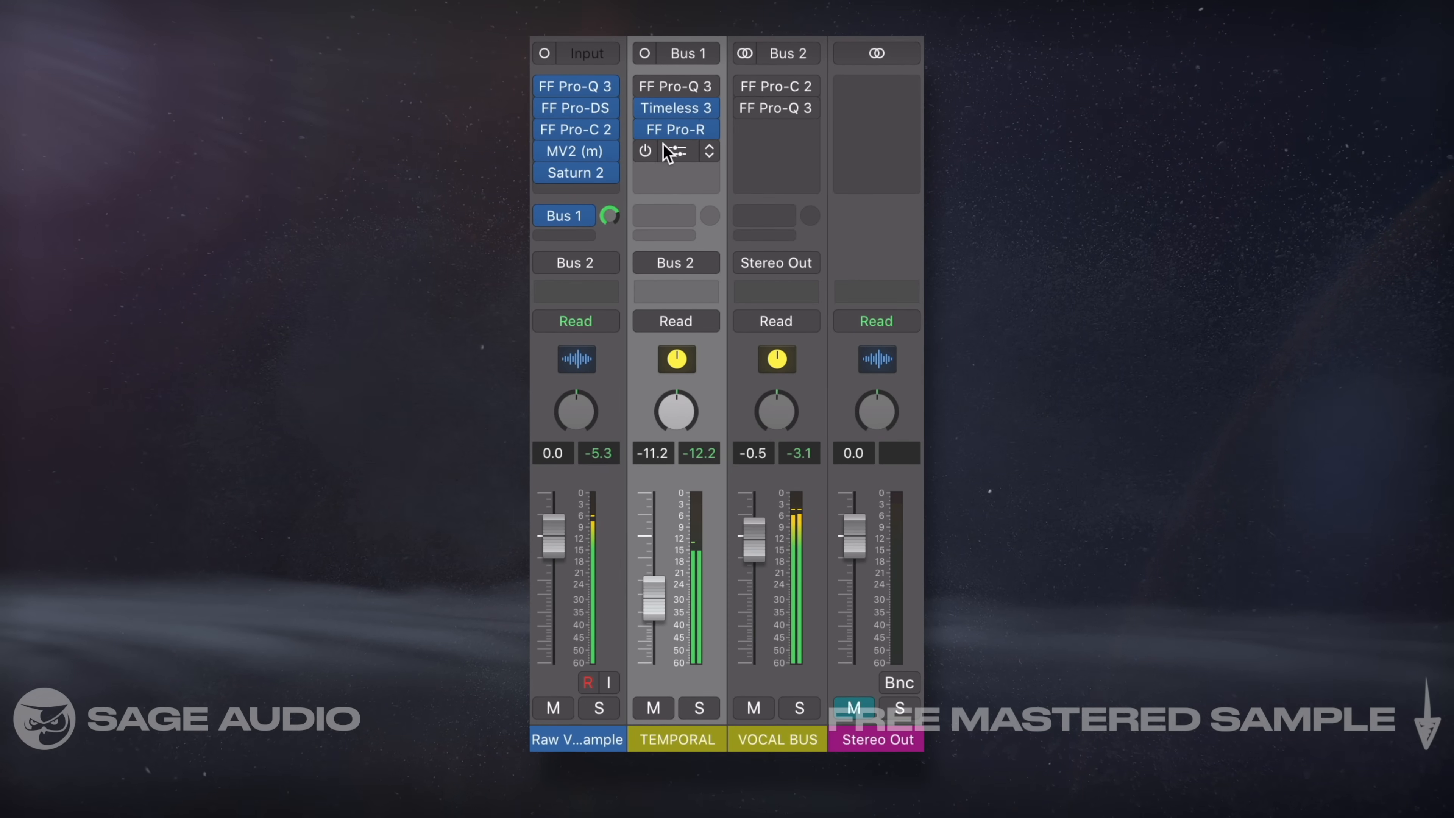
left_click(642, 87)
left_click(643, 152)
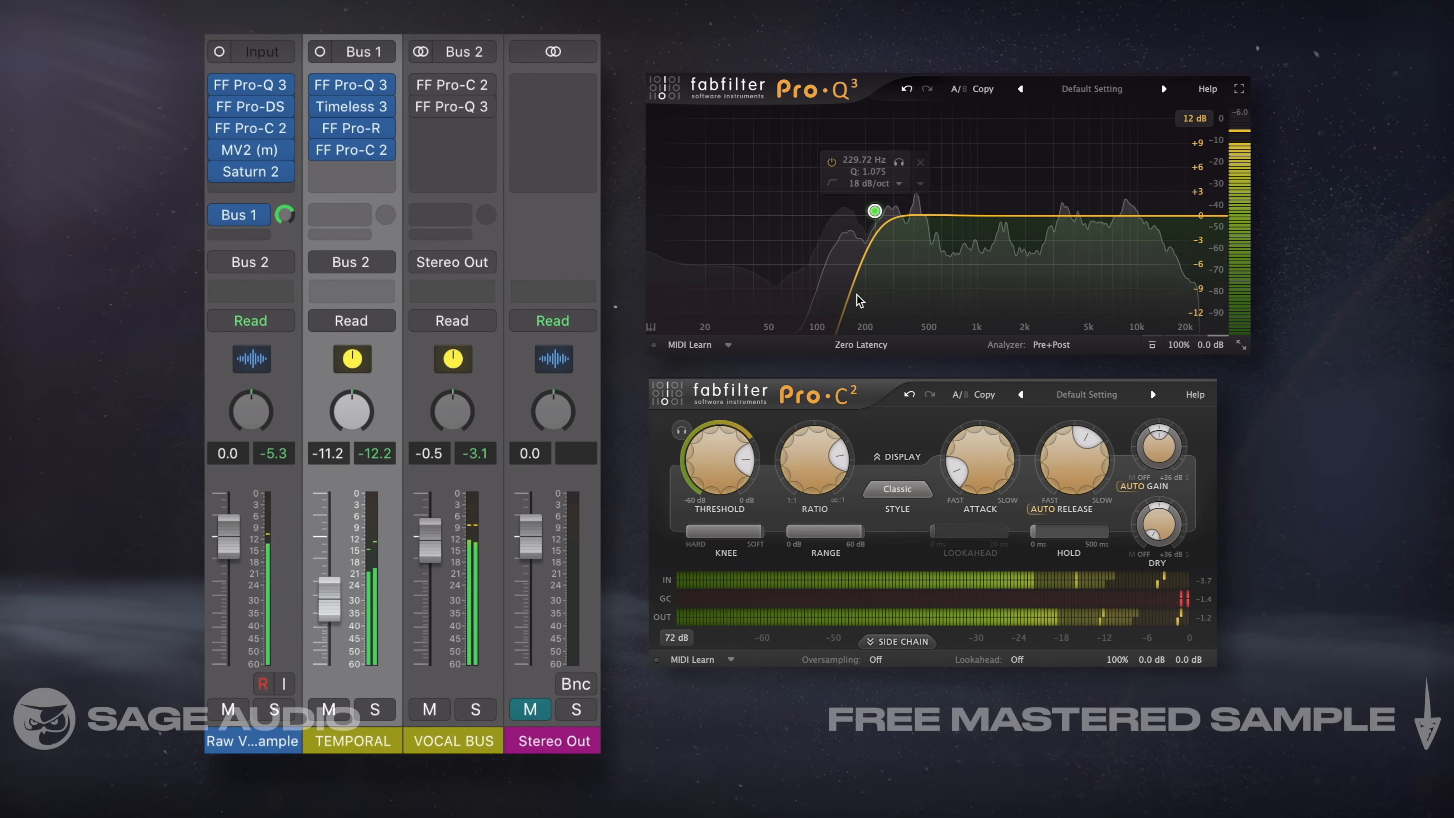
Fine-tune the 18 dB/oct low-cut band around 230 Hz on the TEMPORAL channel's equalizer.
left_click_drag(875, 210, 878, 210)
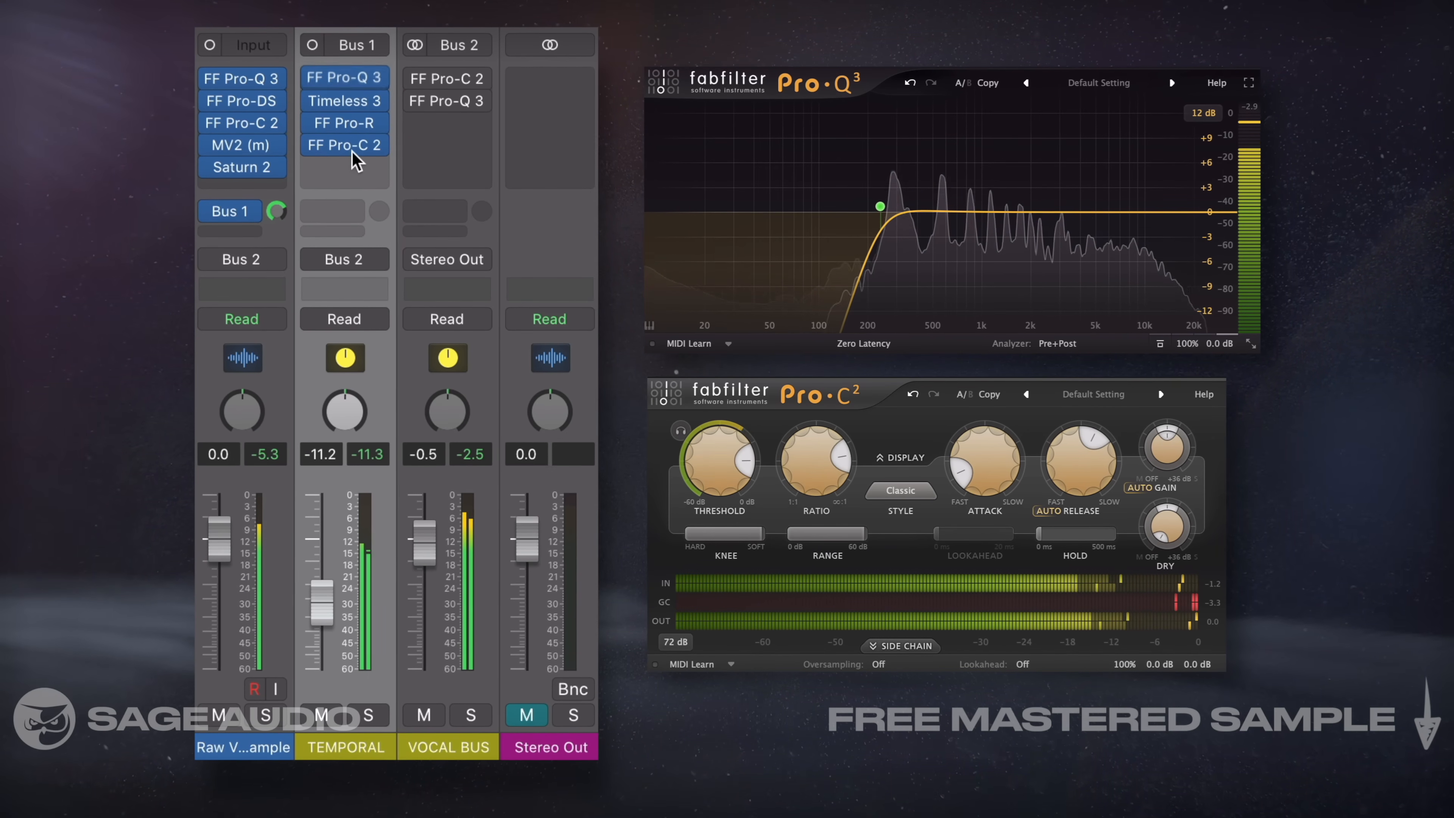
left_click_drag(348, 152, 355, 145)
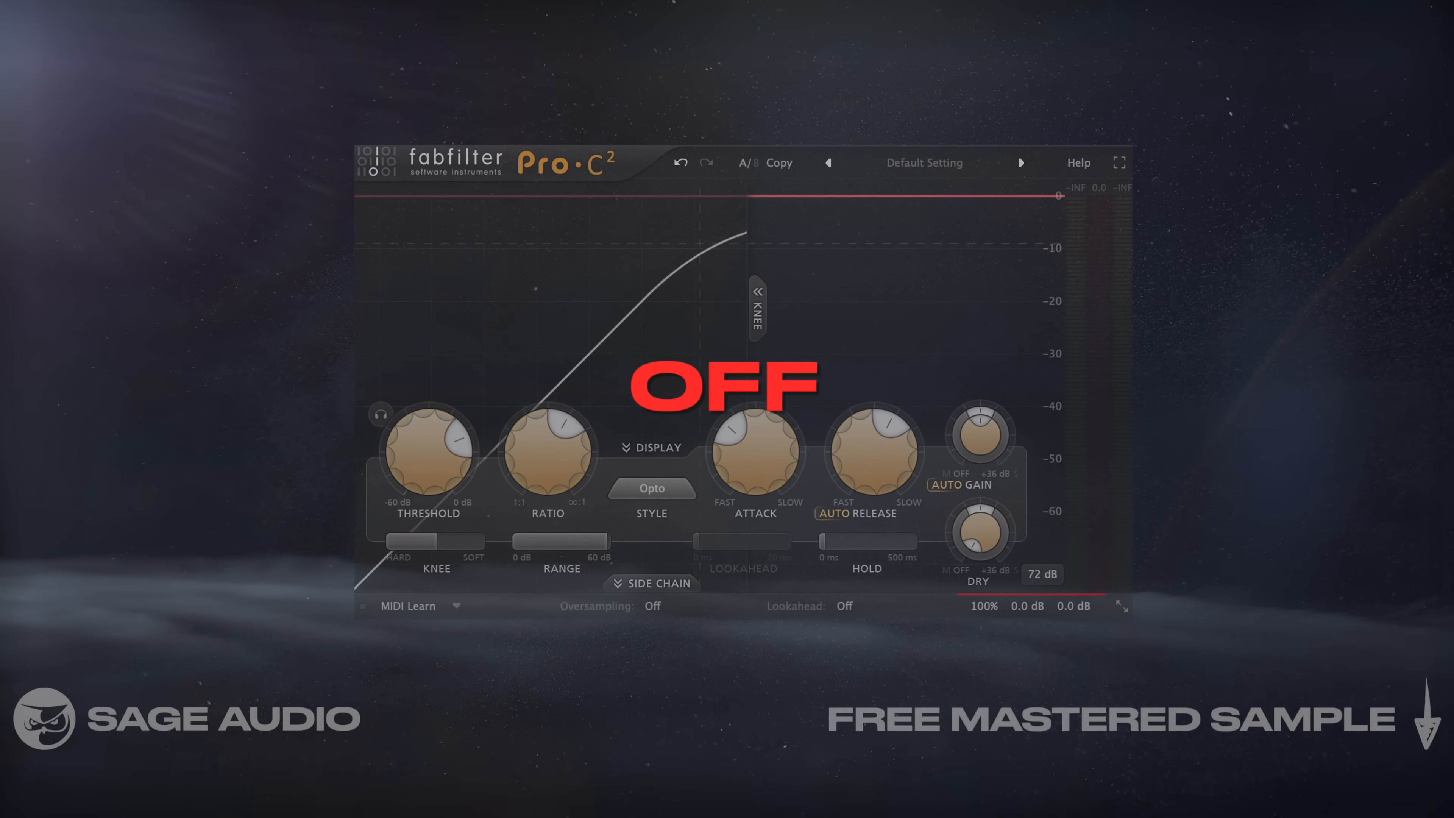
Switch the bypassed Opto-style compressor back on.
mouse_move(974, 607)
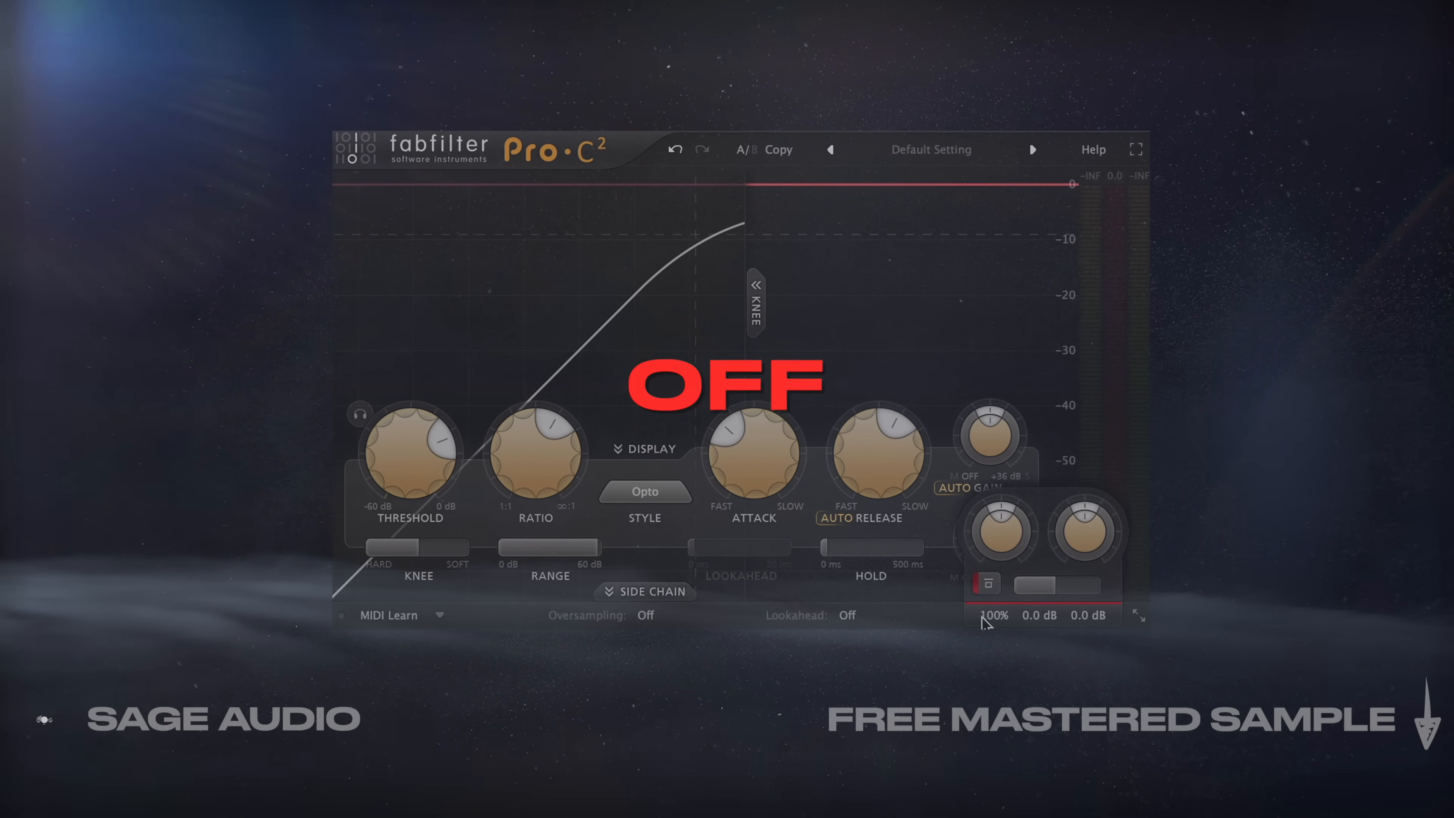
left_click(987, 583)
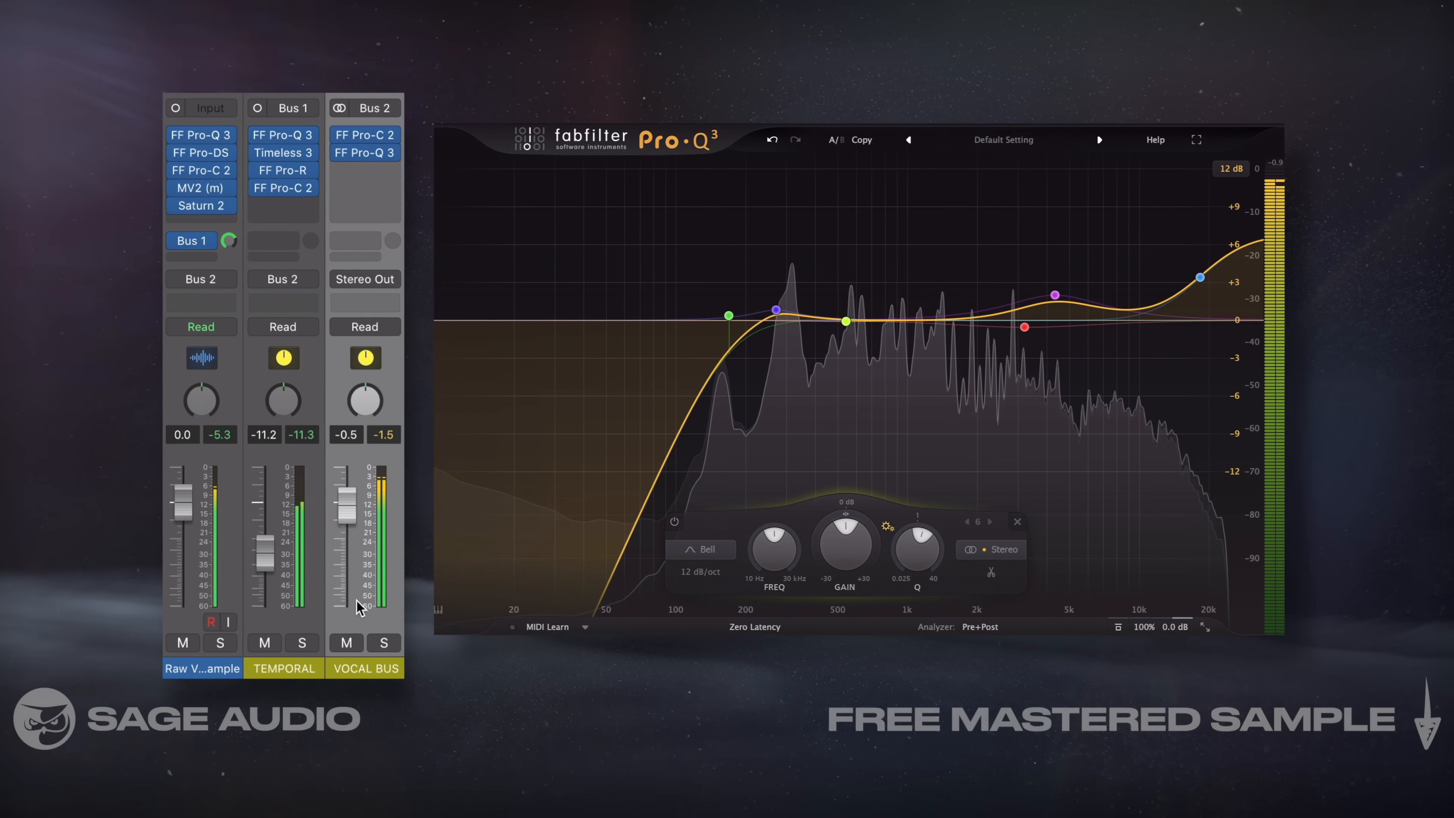
Review the low-cut, upper-midrange bell and high-shelf bands of the VOCAL BUS equalizer.
left_click_drag(366, 154, 374, 162)
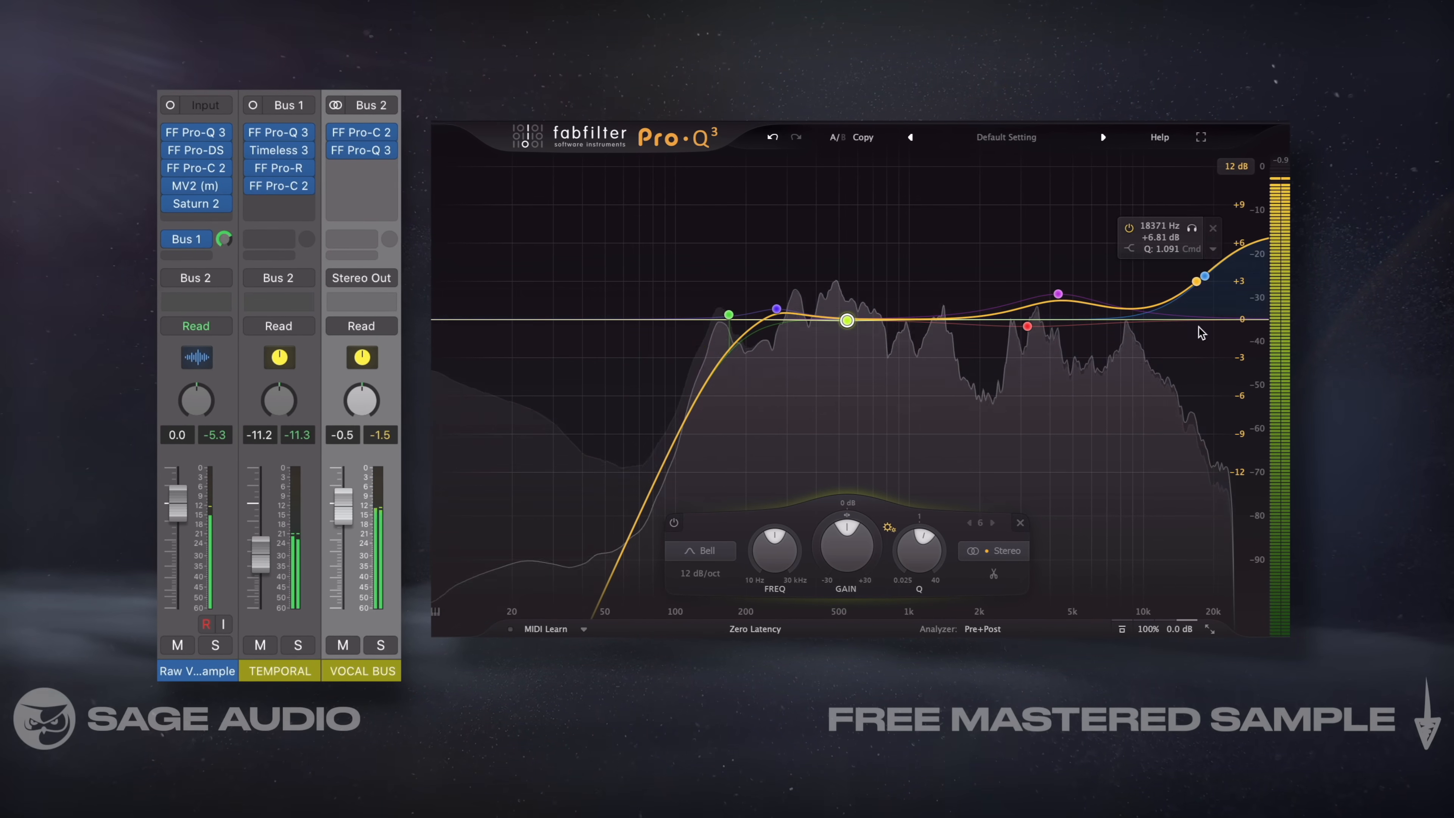
left_click(729, 314)
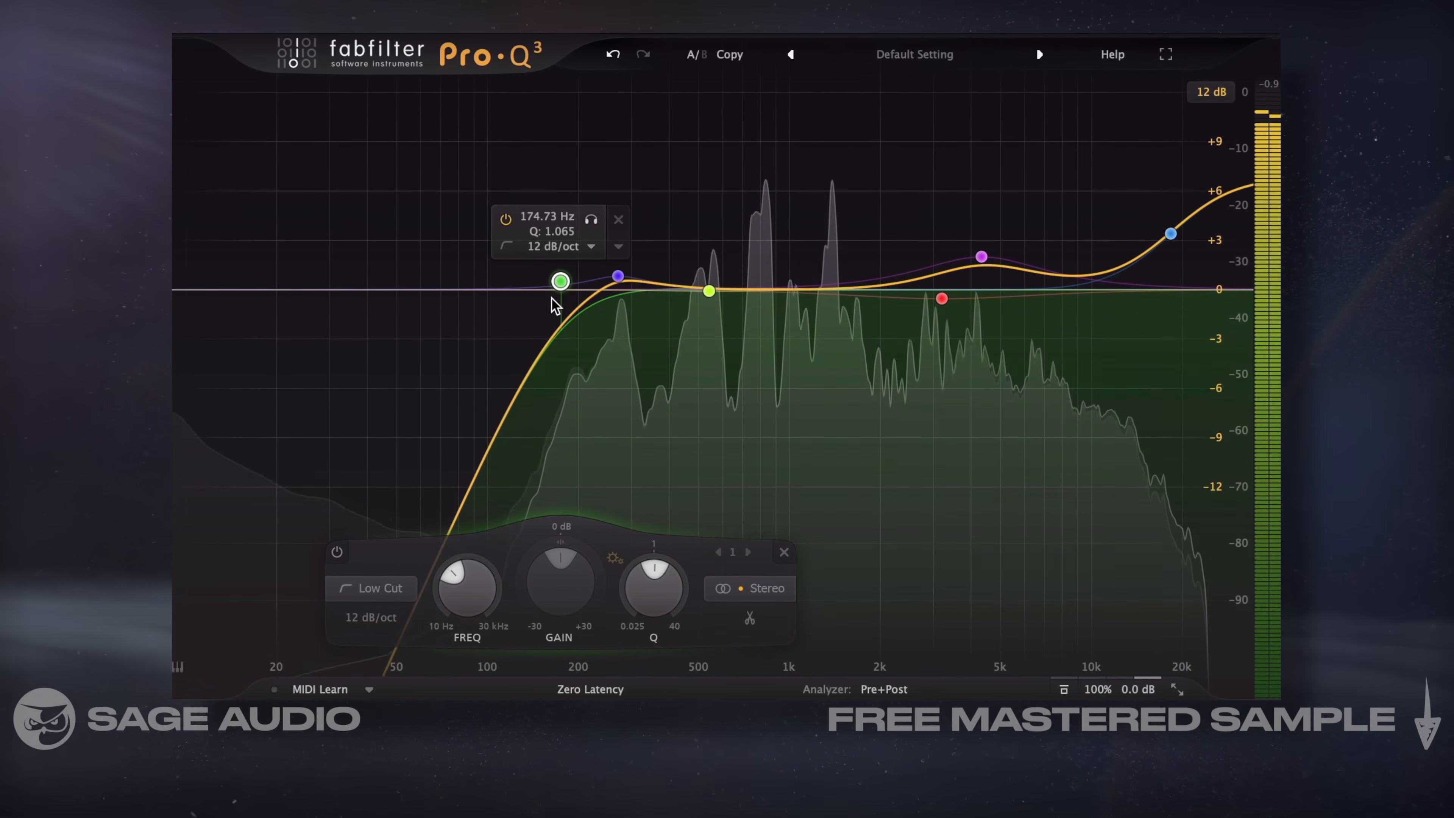
left_click_drag(566, 282, 564, 278)
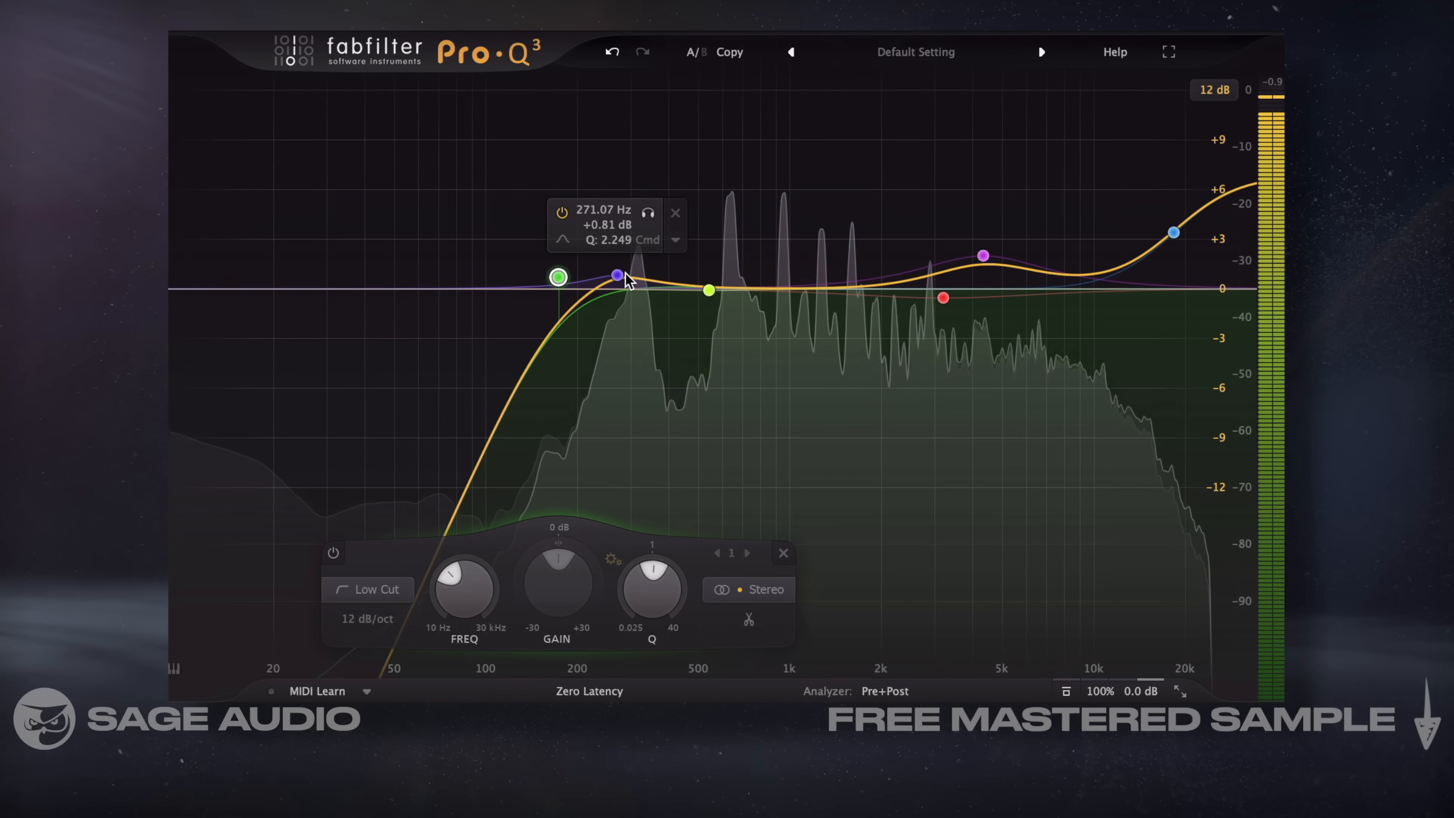
left_click(983, 256)
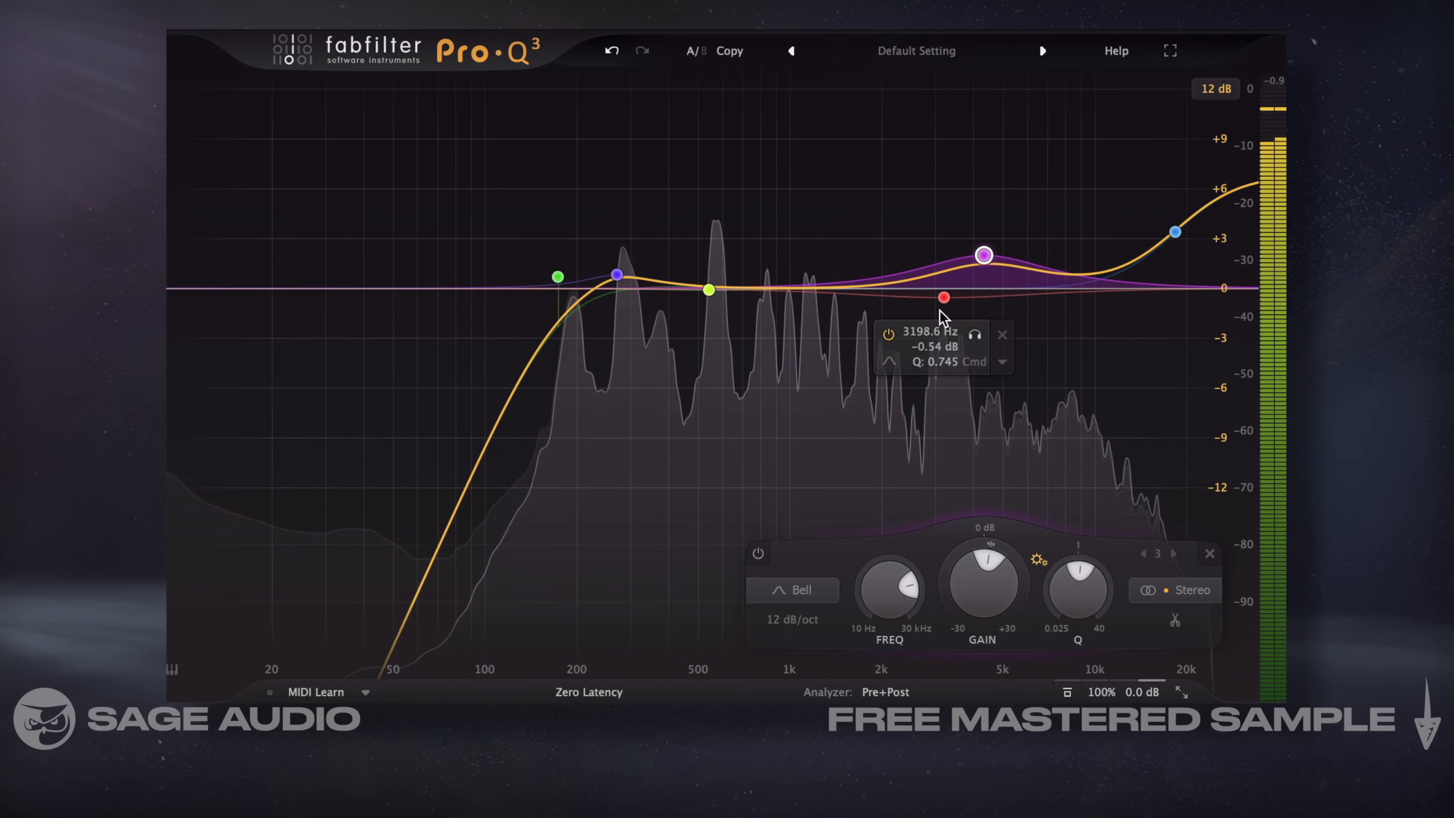
left_click(1174, 231)
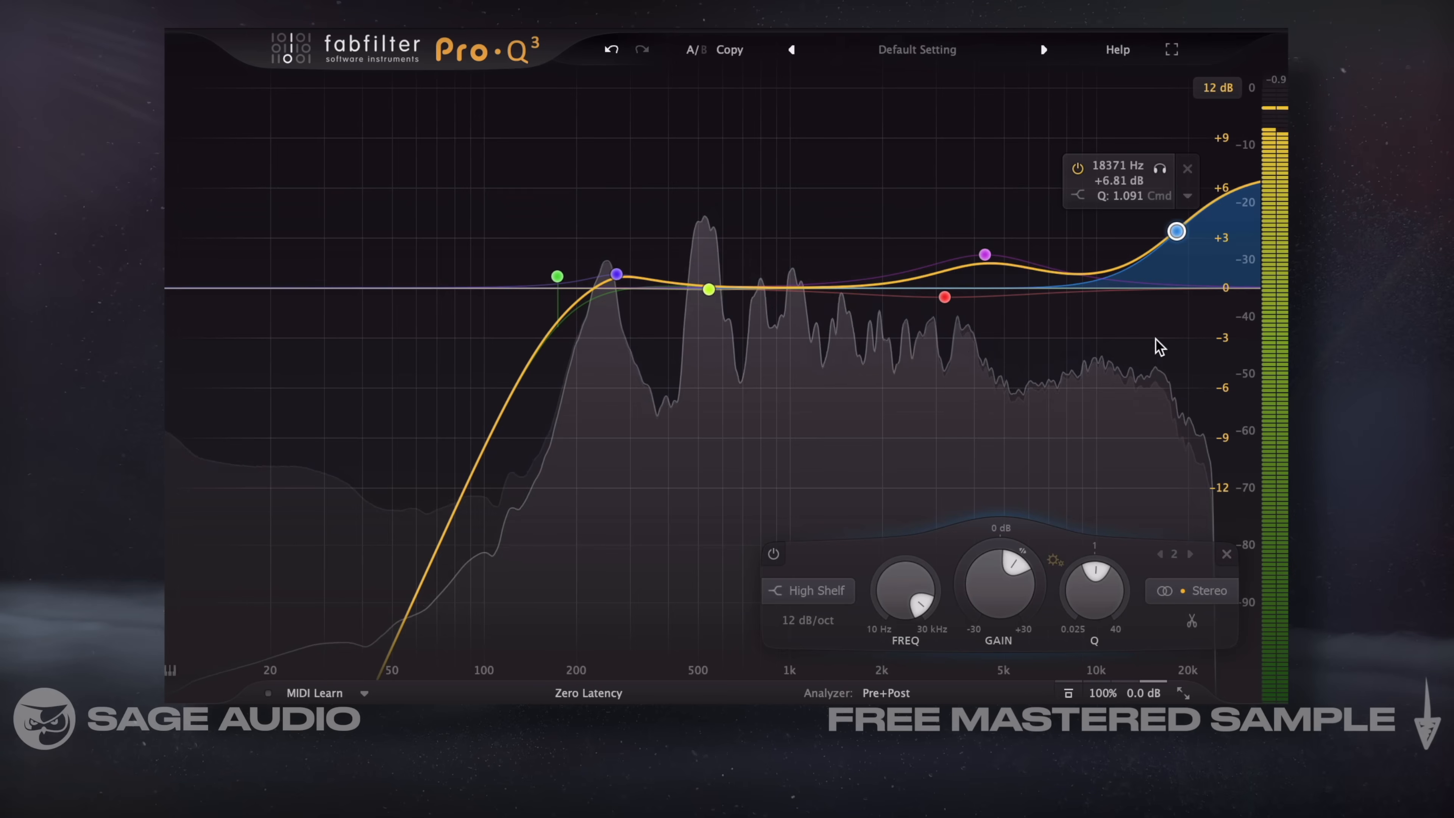
Shift the VOCAL BUS equalizer's high shelf up to about 20 kHz and switch the bypassed equalizer back on.
mouse_move(1174, 231)
left_mouse_down()
mouse_move(1159, 233)
mouse_move(1189, 231)
left_mouse_up()
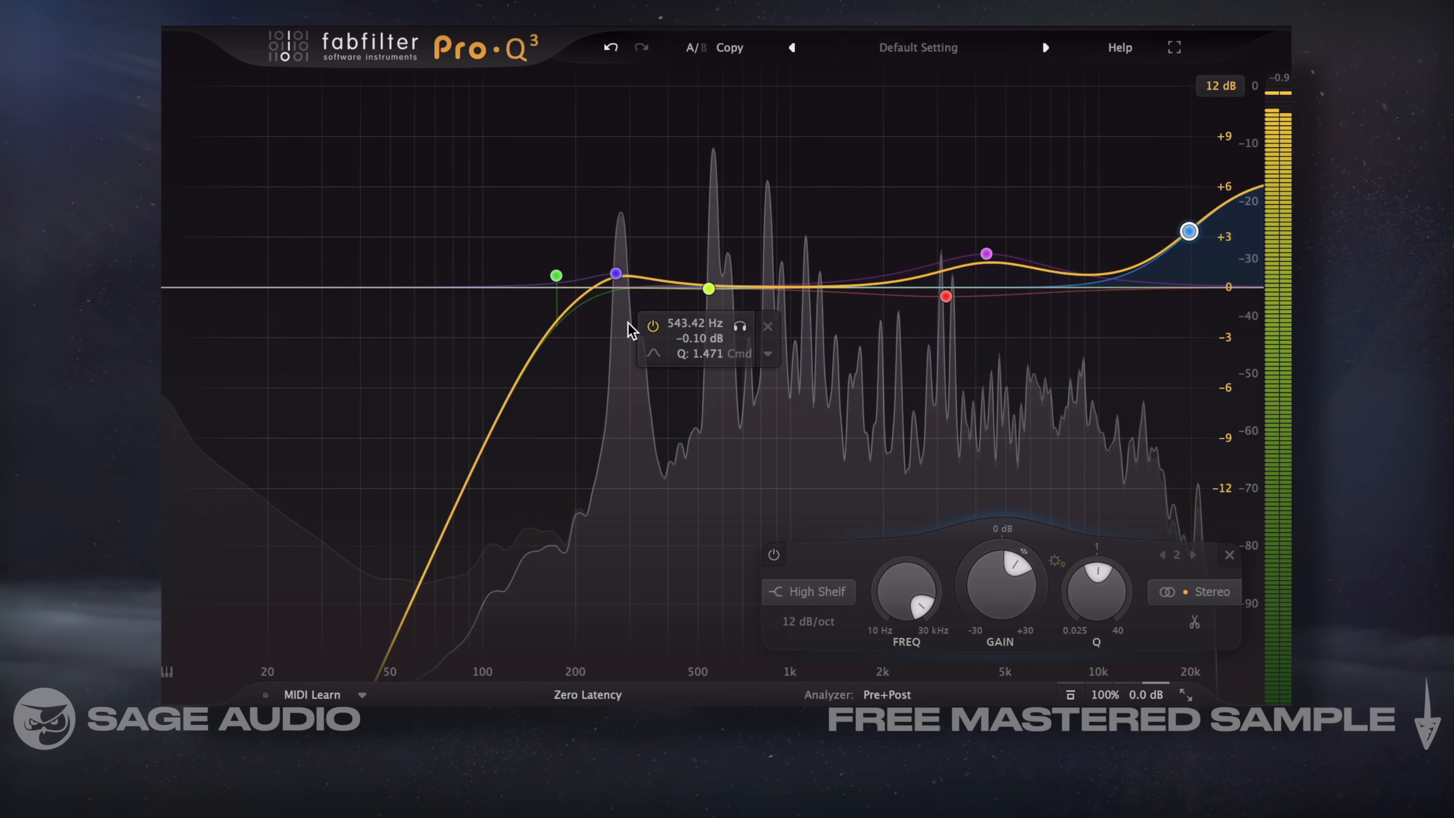
left_click(616, 274)
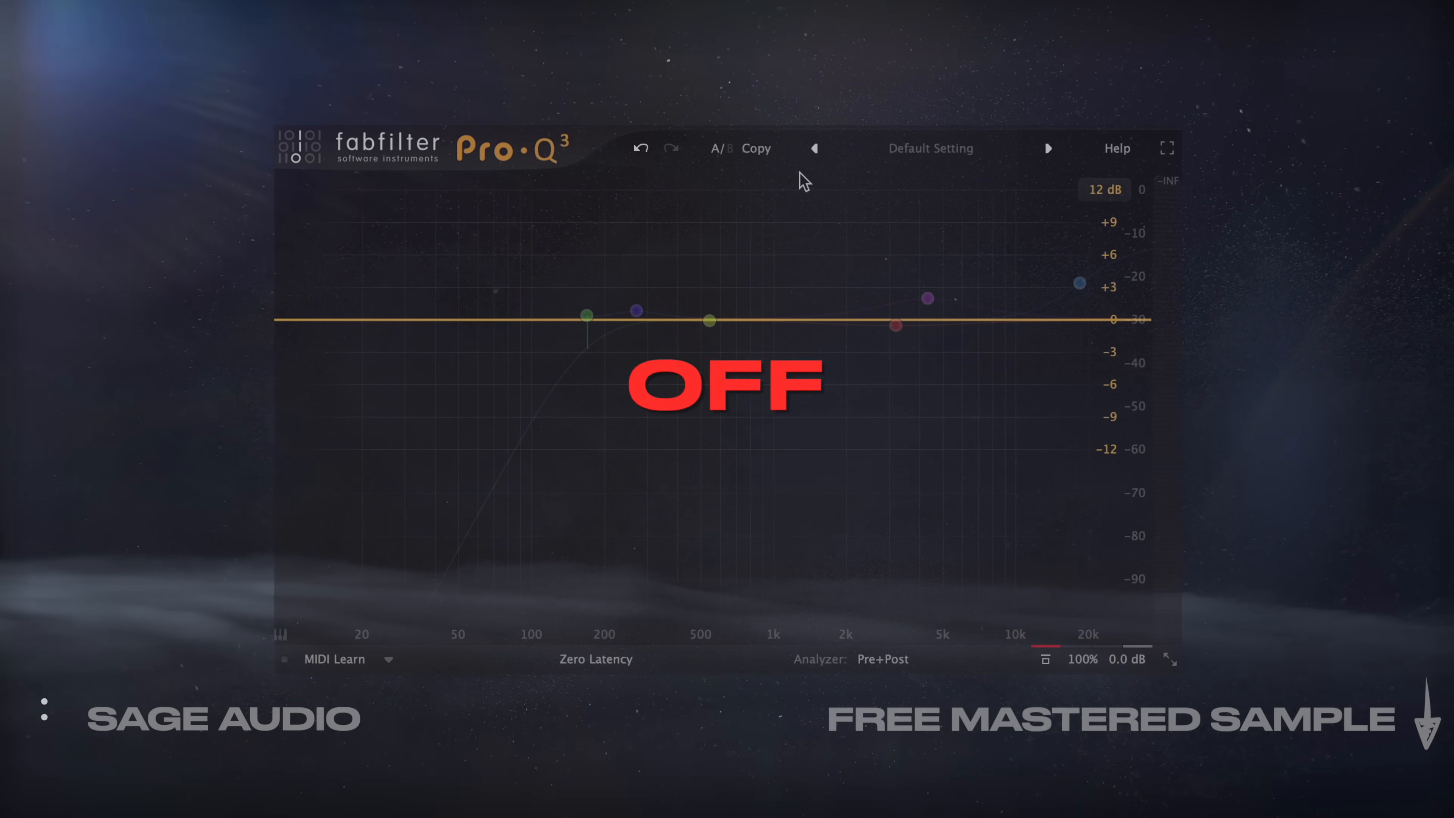
left_click(1051, 659)
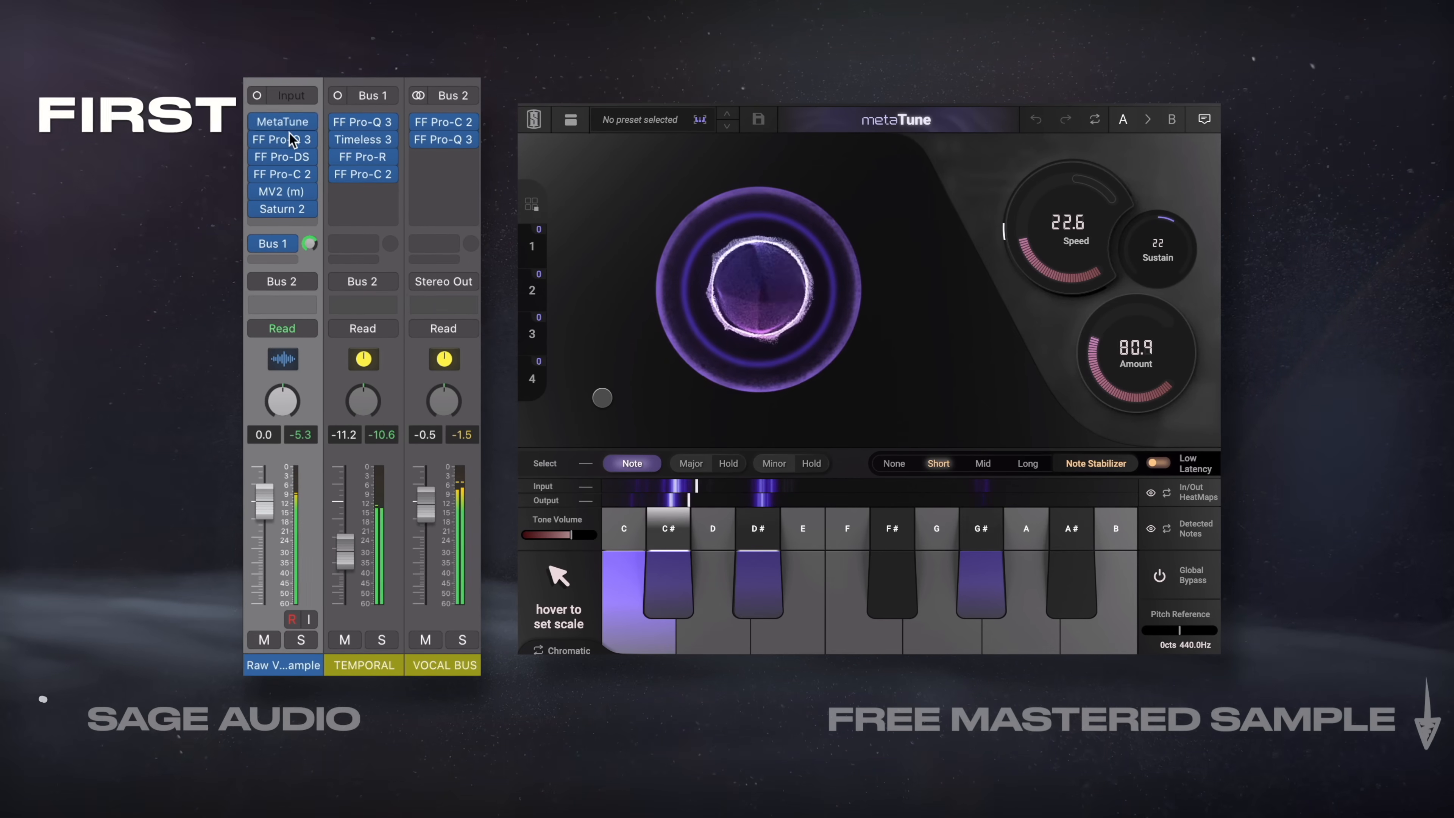
Set the pitch correction Amount in MetaTune to 88.2% and re-enable the bypassed plugin.
mouse_move(285, 144)
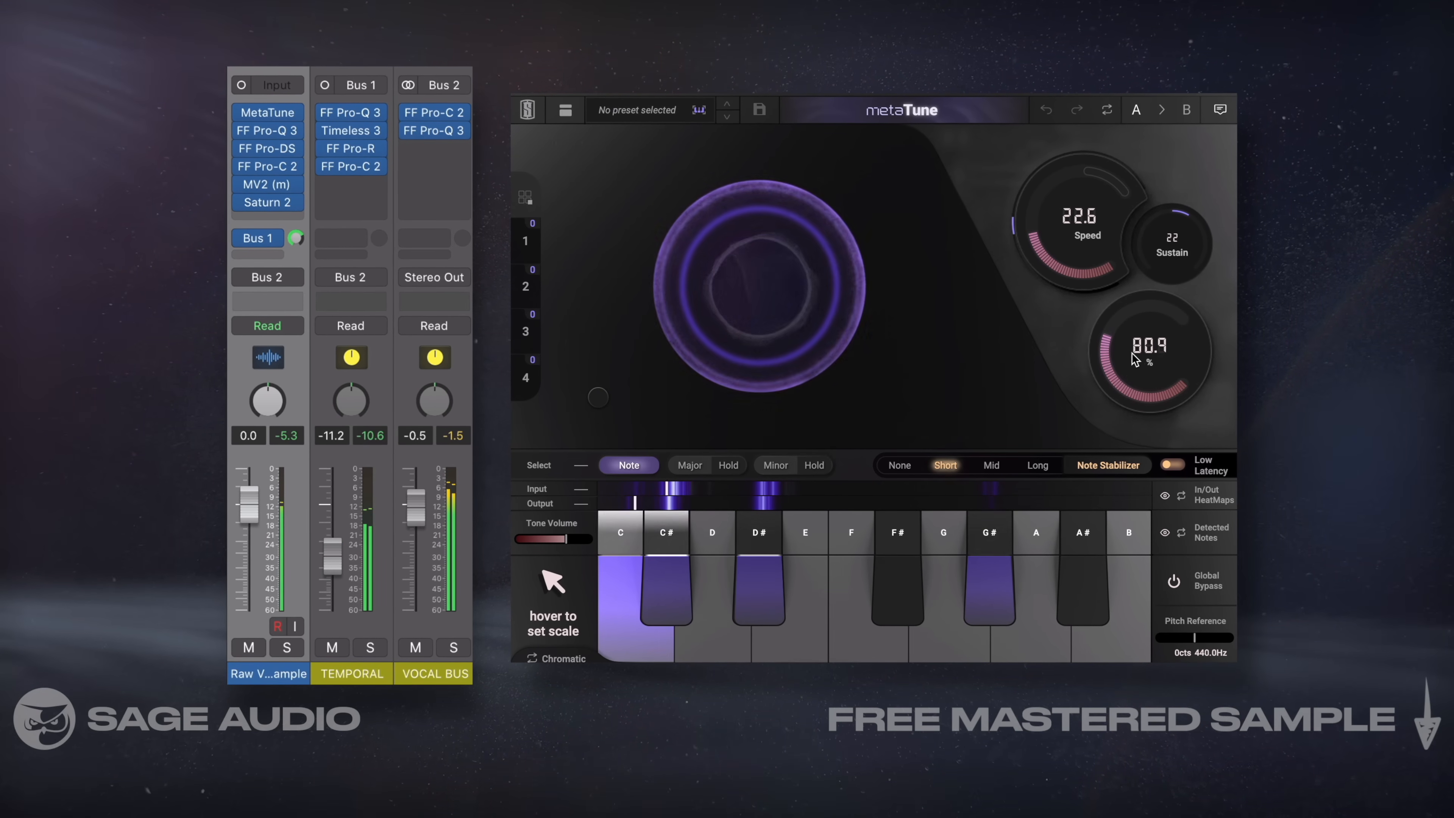
left_click_drag(1134, 356, 1134, 356)
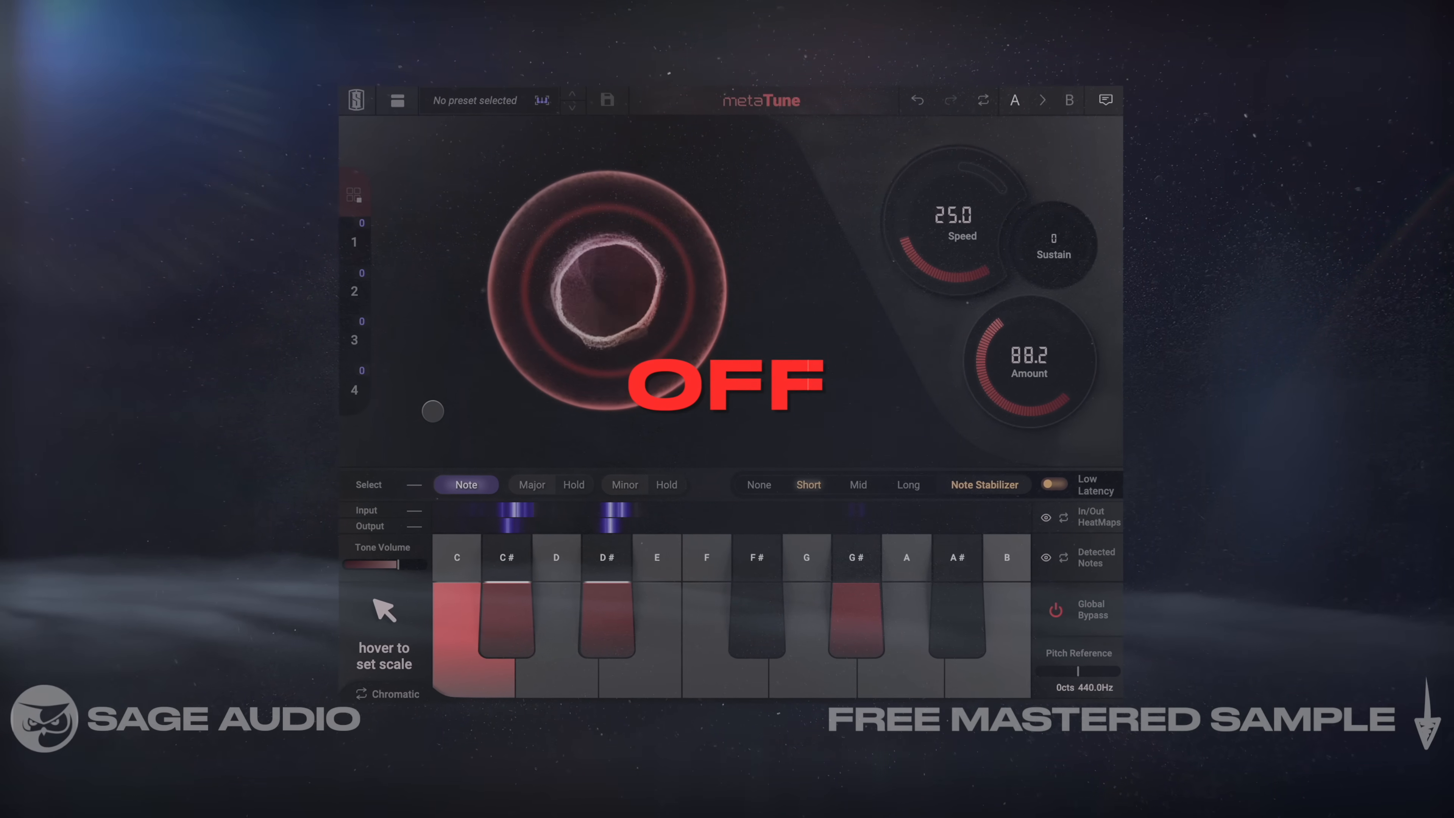
left_click(1059, 616)
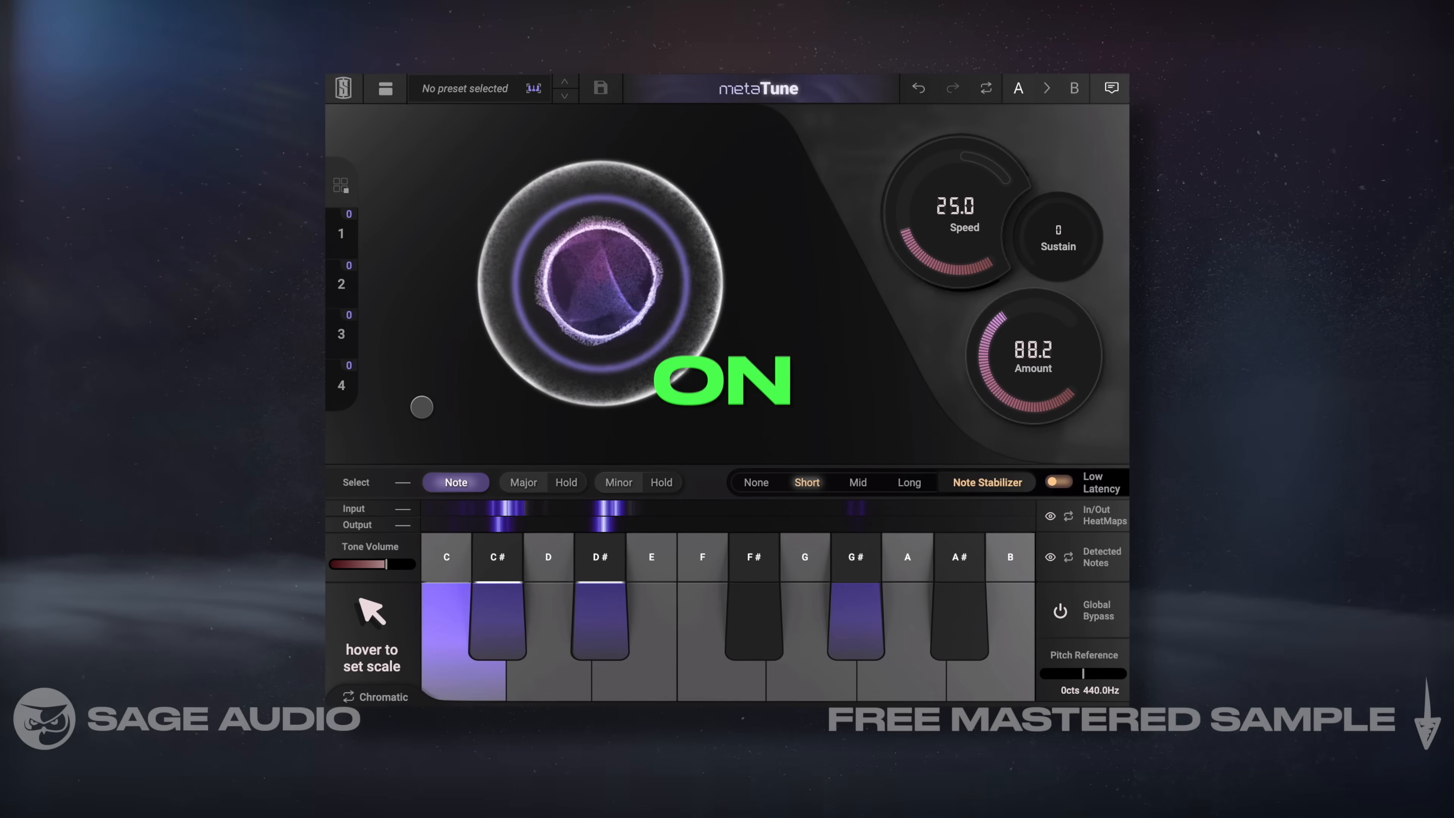